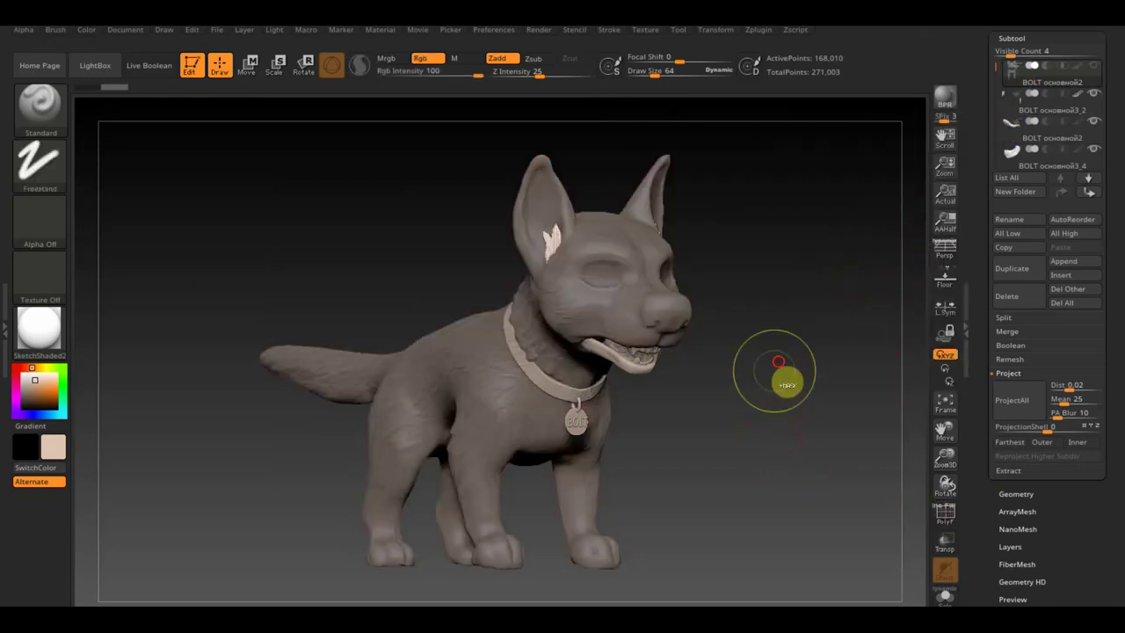
Bring up the subtool thumbnail picker and select the collar, teeth and ears subtool
shift+drag(801, 417, 794, 432)
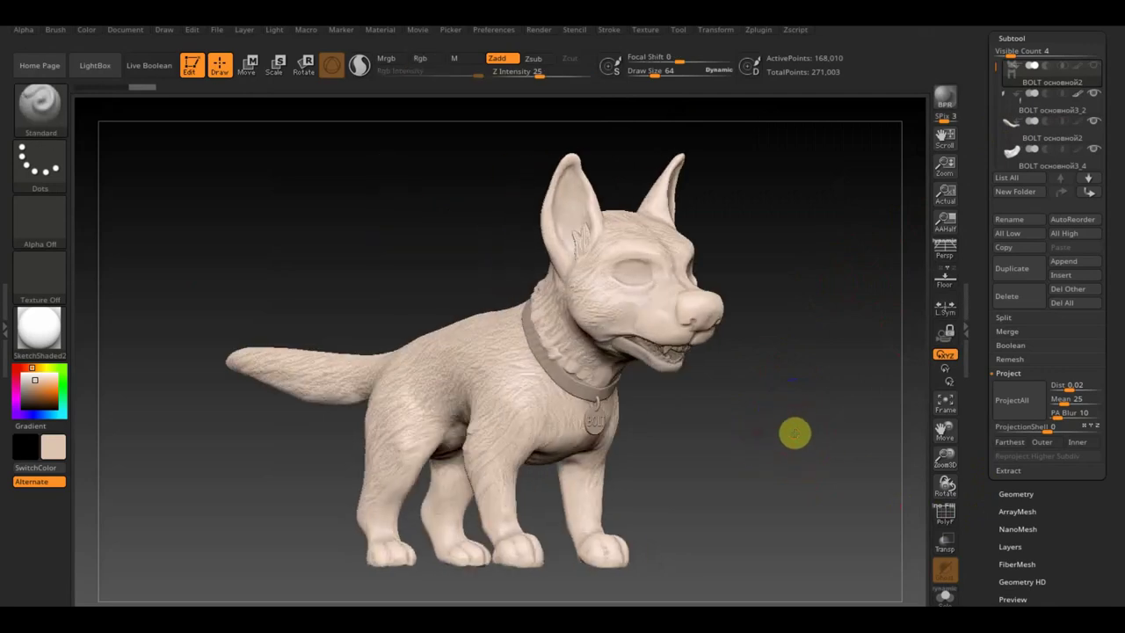
key(shift+F1)
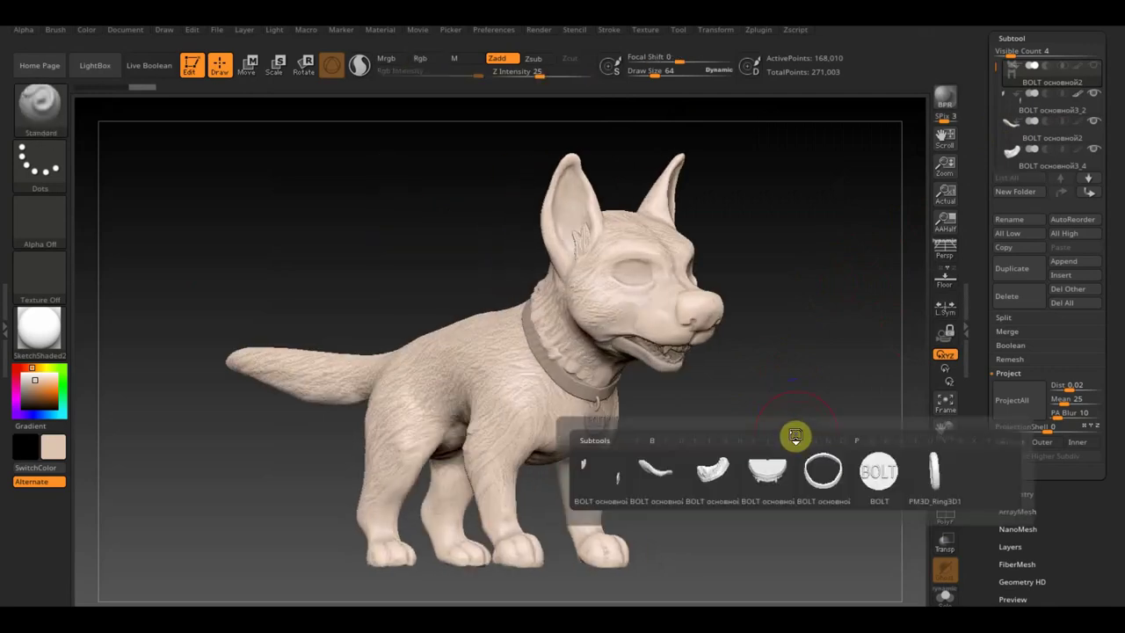
click(655, 488)
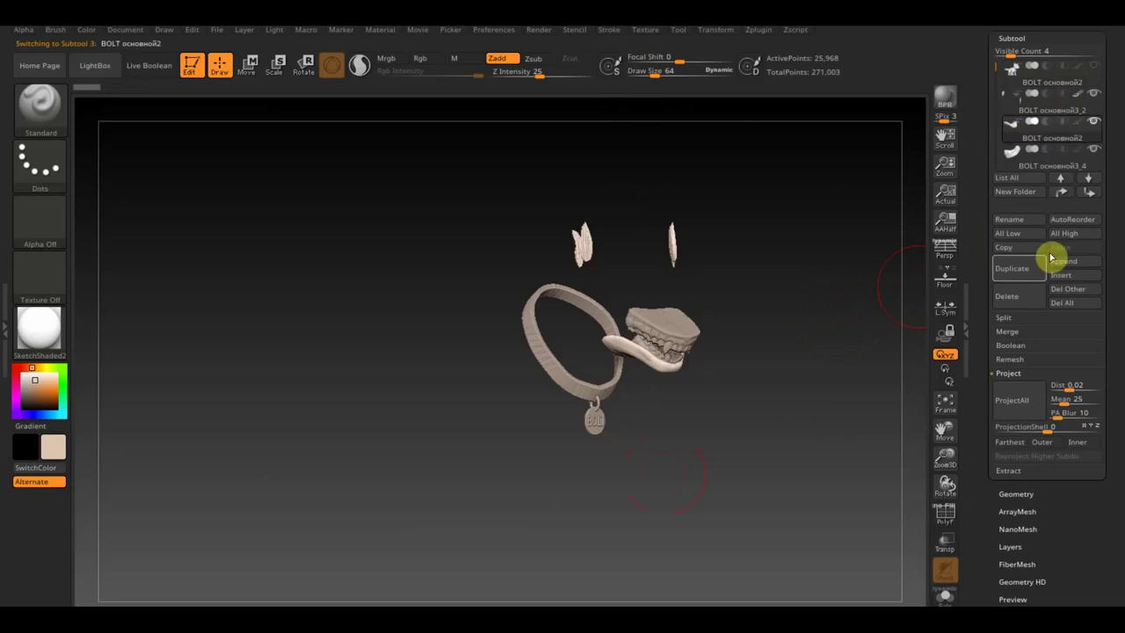
Move the collar, teeth and ears subtool up and MergeDown it into the dog body
click(1060, 178)
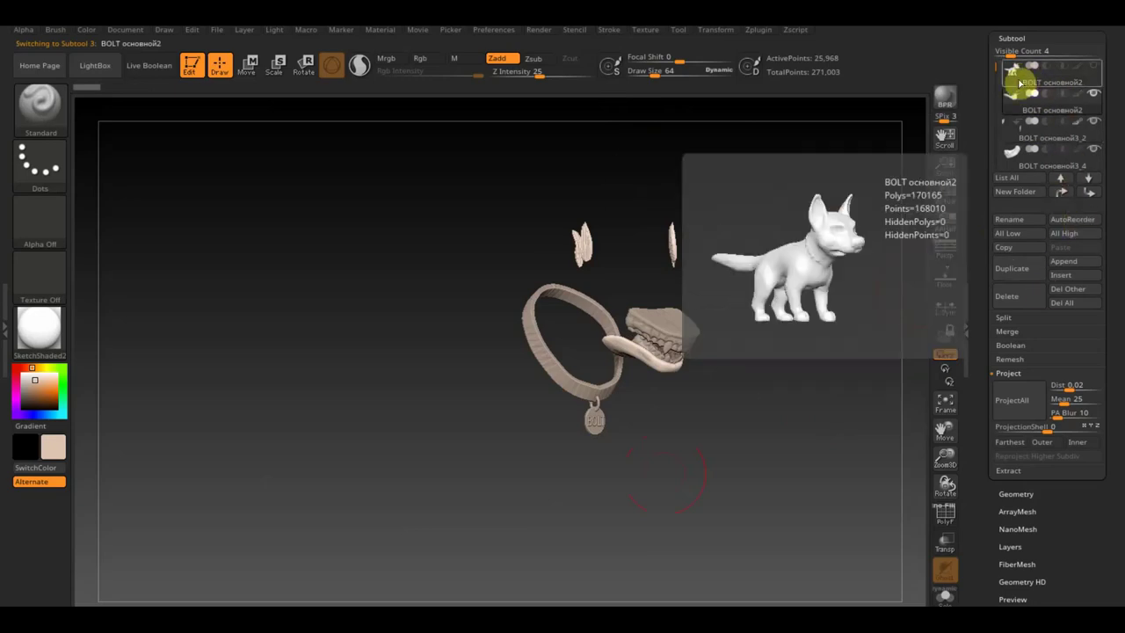
click(1022, 70)
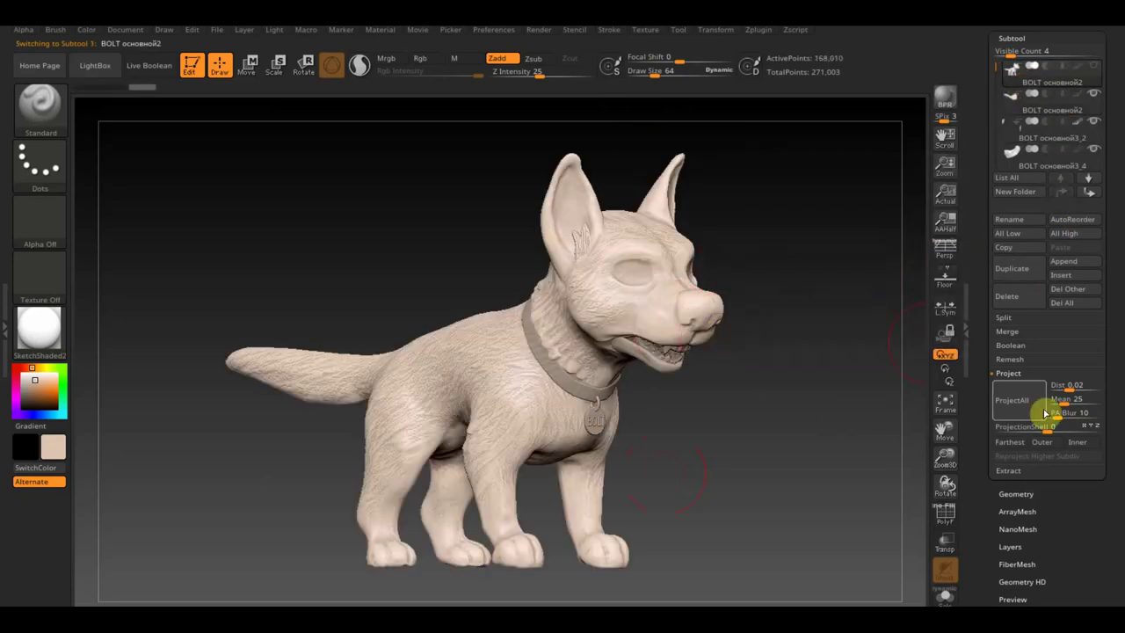
click(1011, 333)
click(1013, 344)
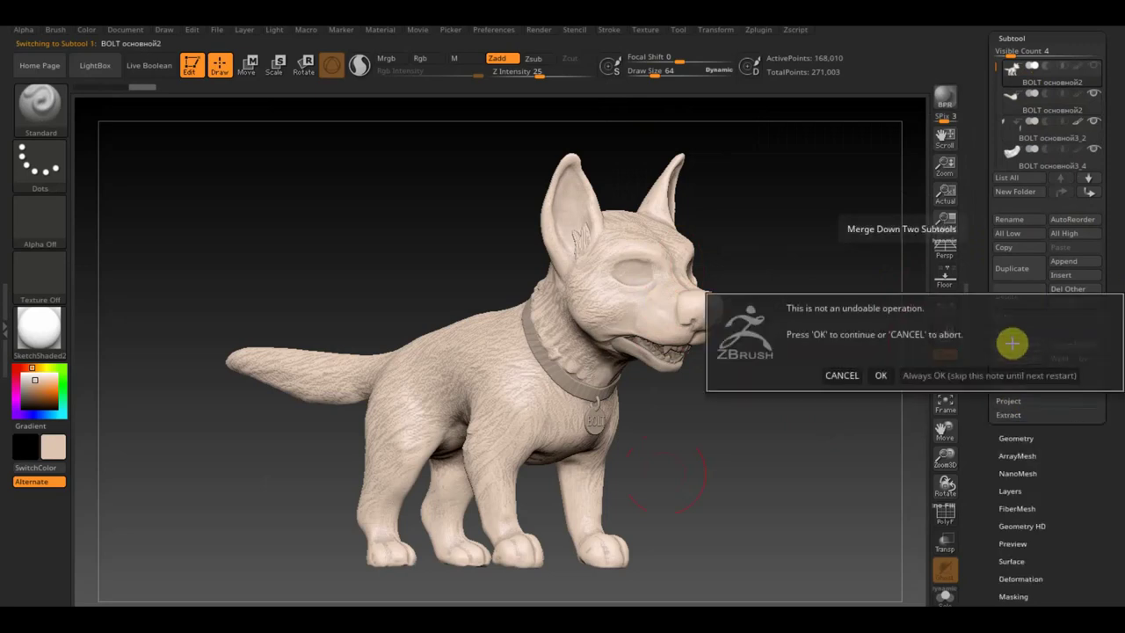
click(880, 375)
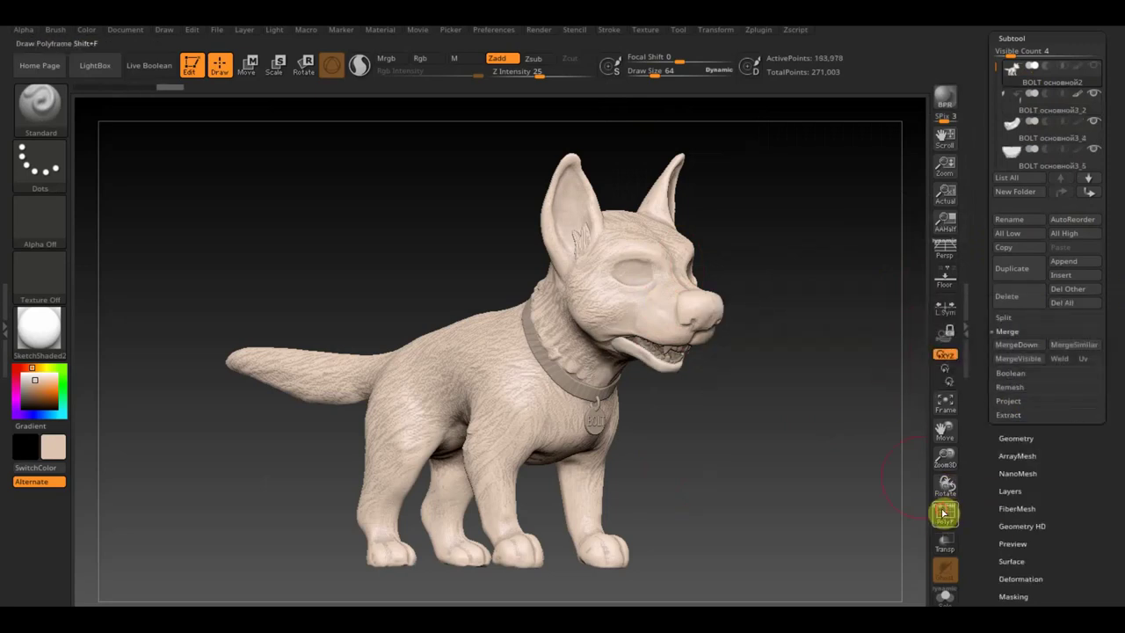
Check the merged model's polyframe, then mask the whole dog with a rectangle
click(944, 513)
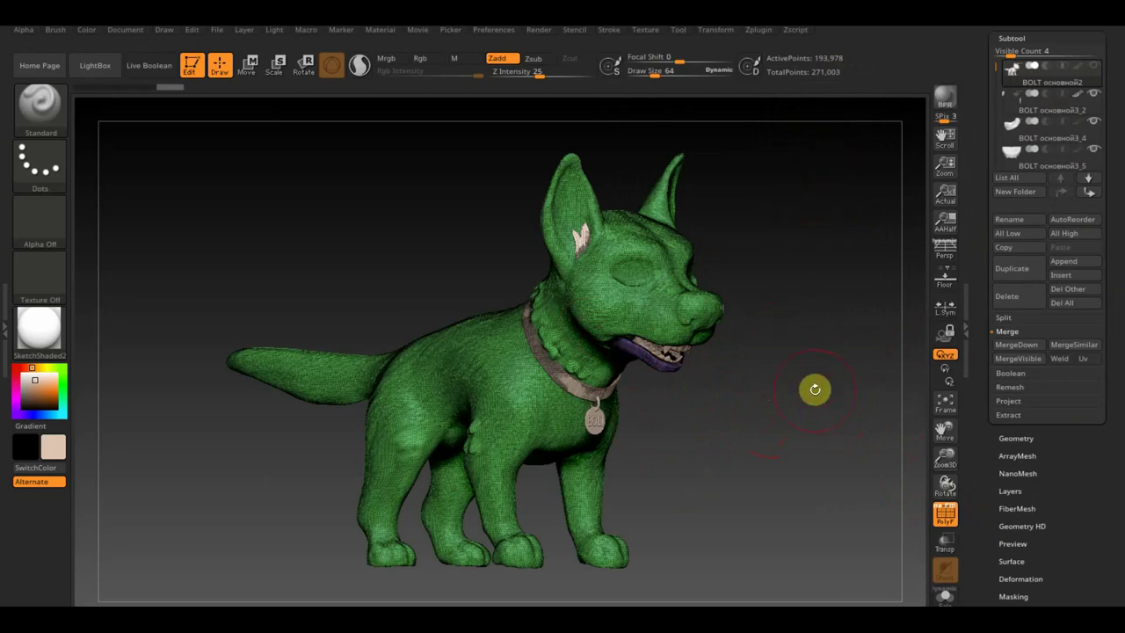
click(946, 519)
shift+drag(831, 475, 821, 477)
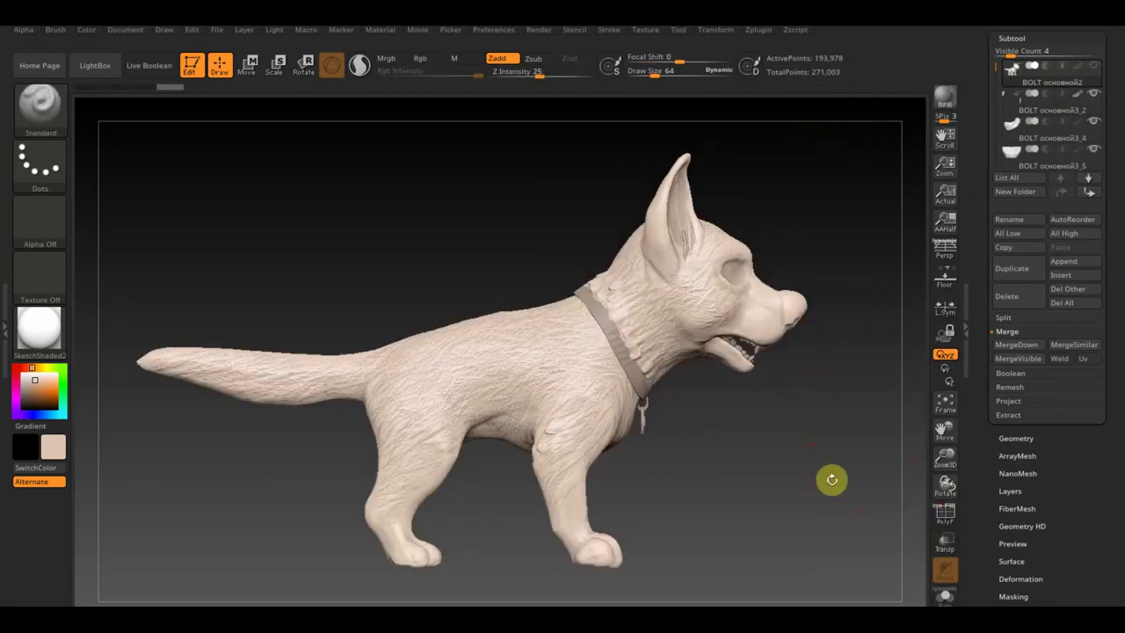
mouse_move(879, 581)
ctrl+mouse_down()
mouse_move(249, 214)
mouse_move(118, 104)
ctrl+mouse_up()
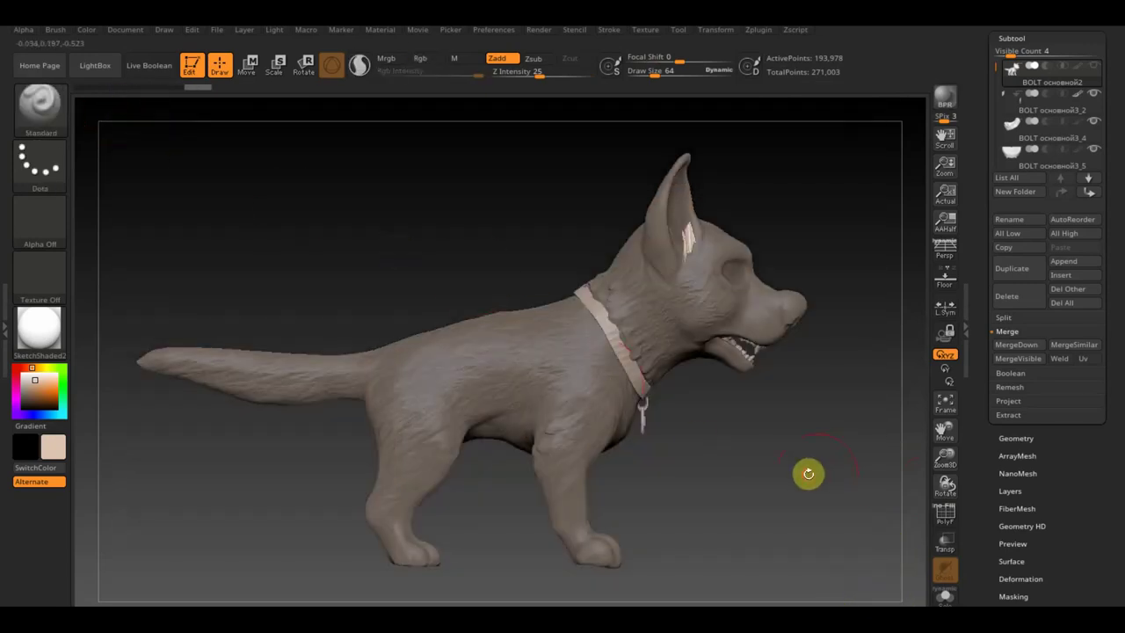
shift+drag(803, 472, 758, 475)
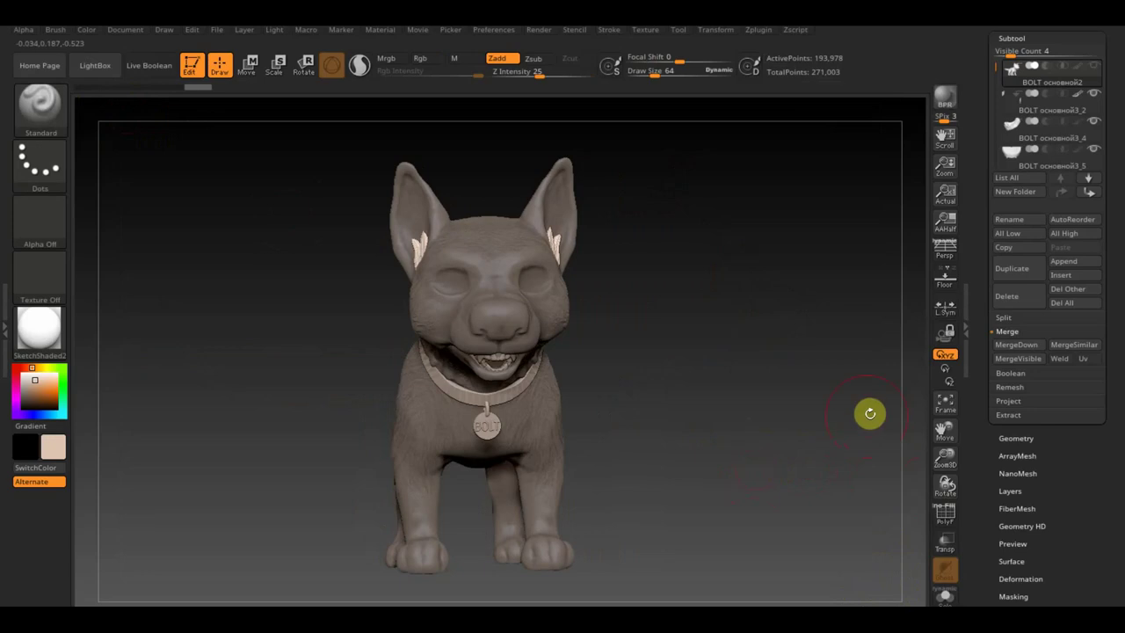
click(1015, 412)
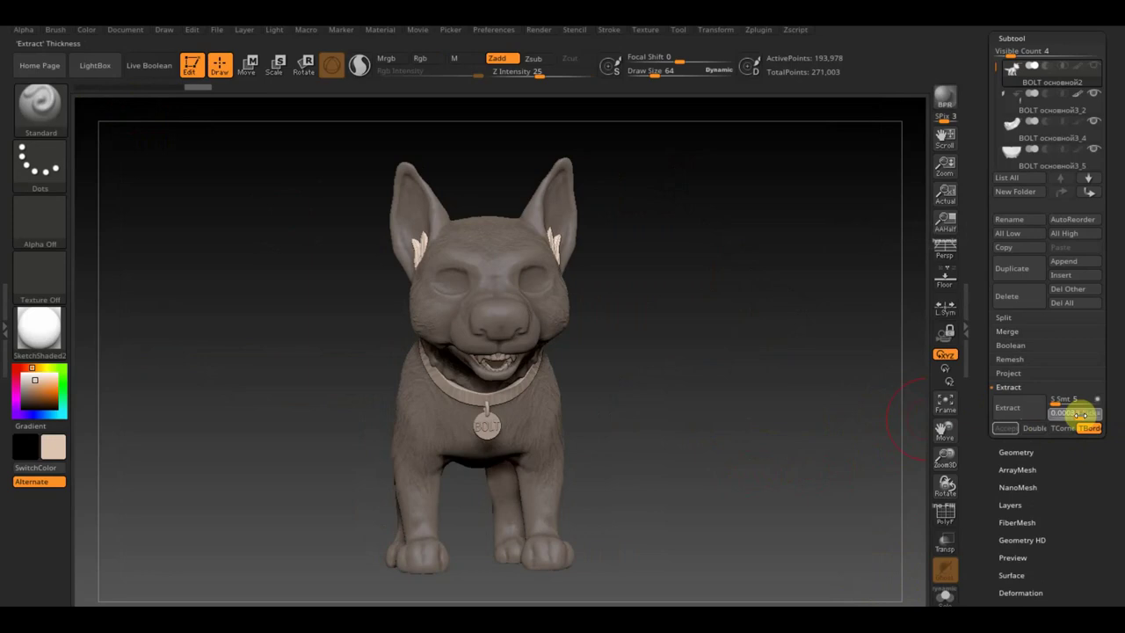
Extract and accept the masked shell as Extract3, move it to the top, and show its polyframe
click(1011, 407)
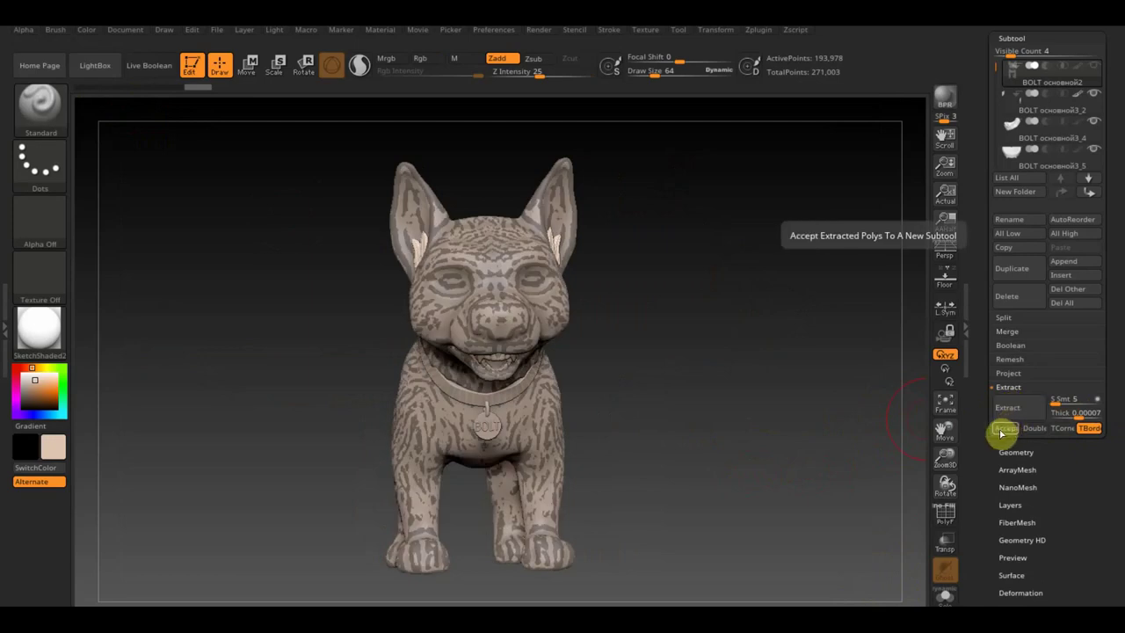
click(1005, 428)
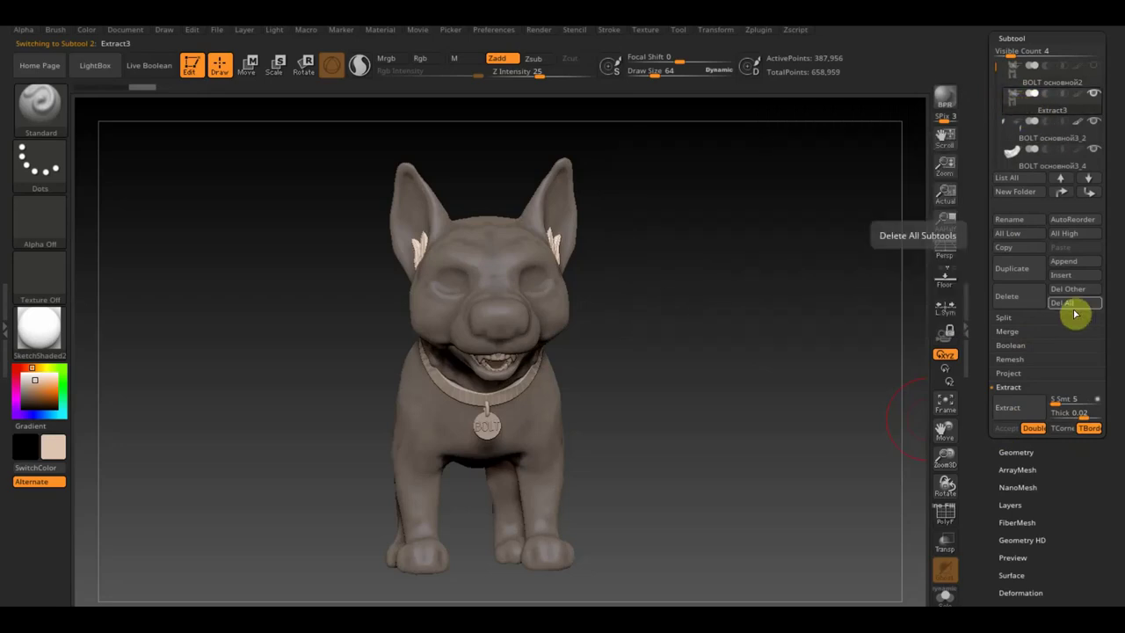
click(1062, 182)
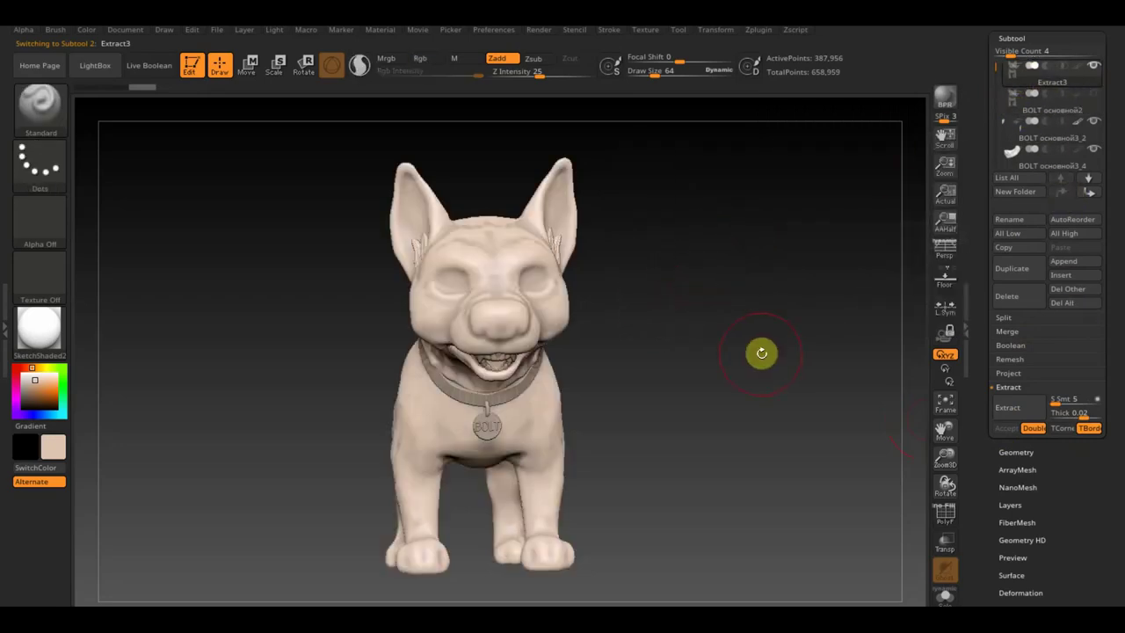
drag(761, 352, 753, 357)
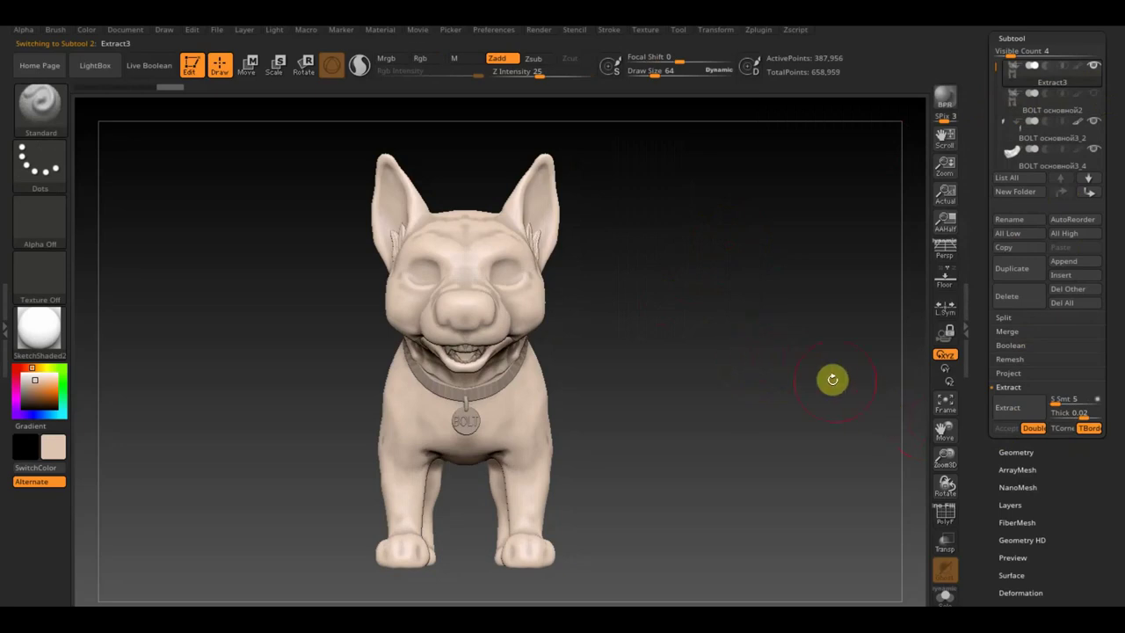
click(945, 514)
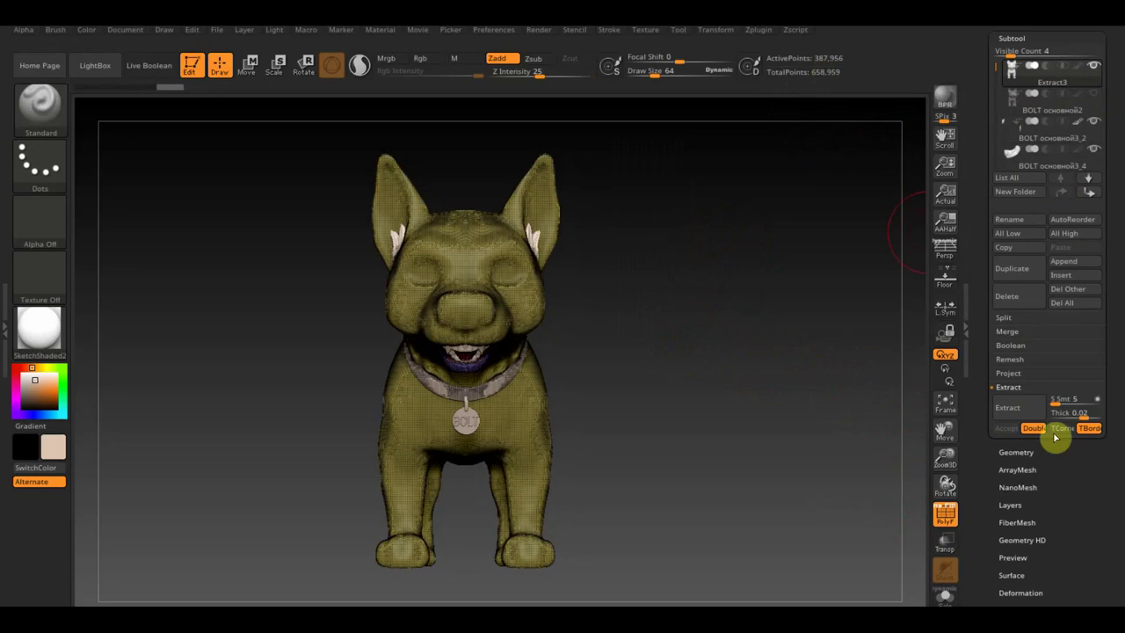
Run Geometry > ZRemesher on Extract3 and close the pop-up notifications
click(1018, 451)
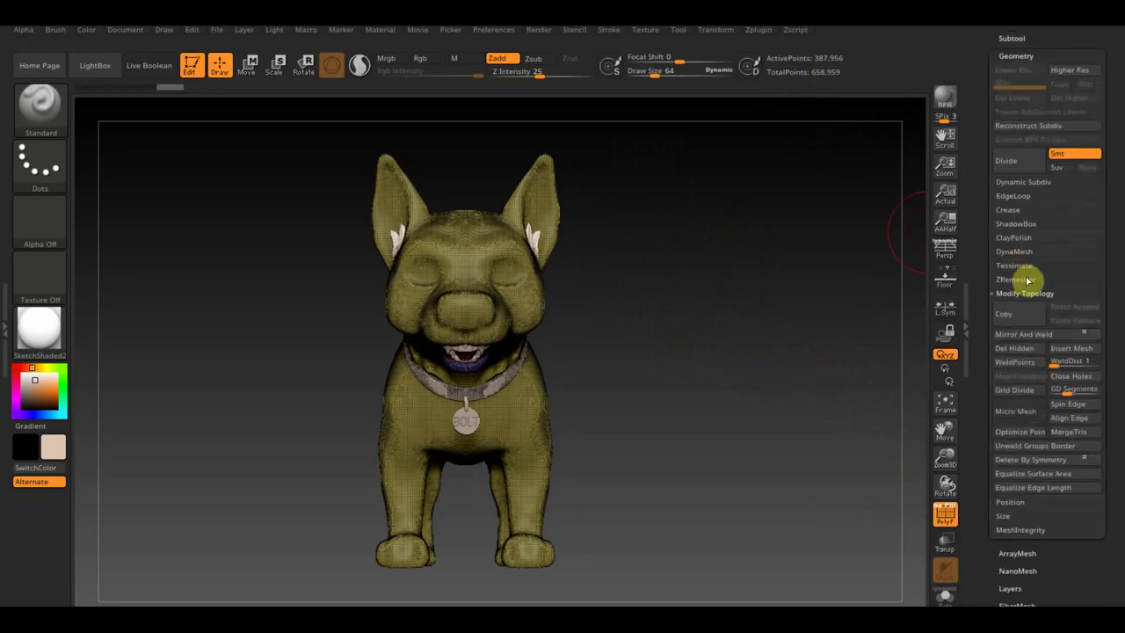
click(1027, 279)
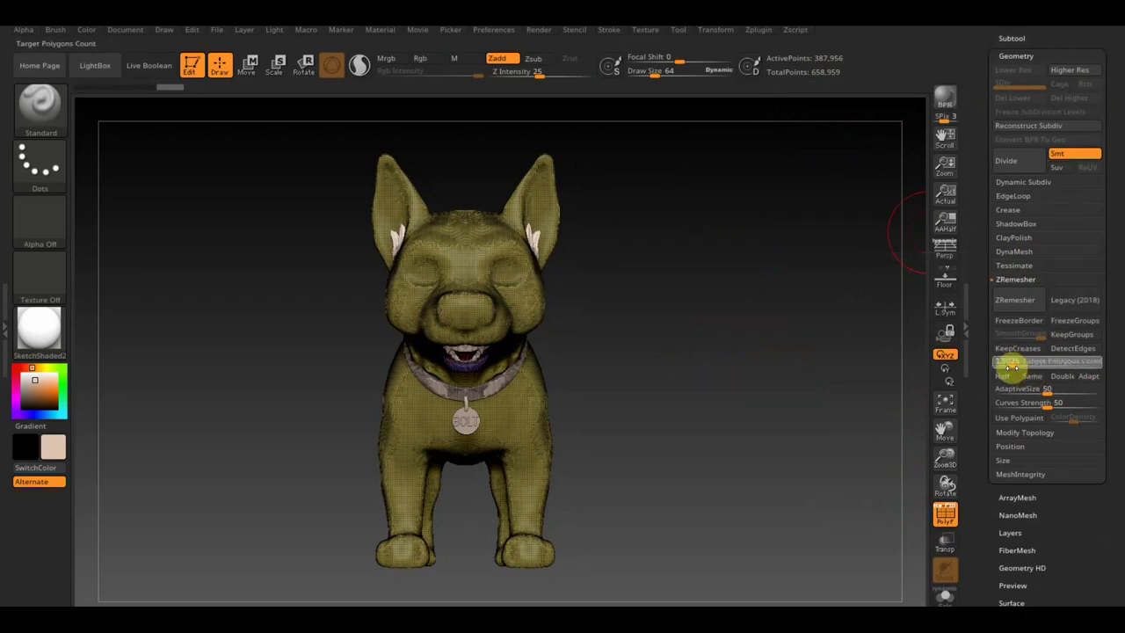
click(1024, 303)
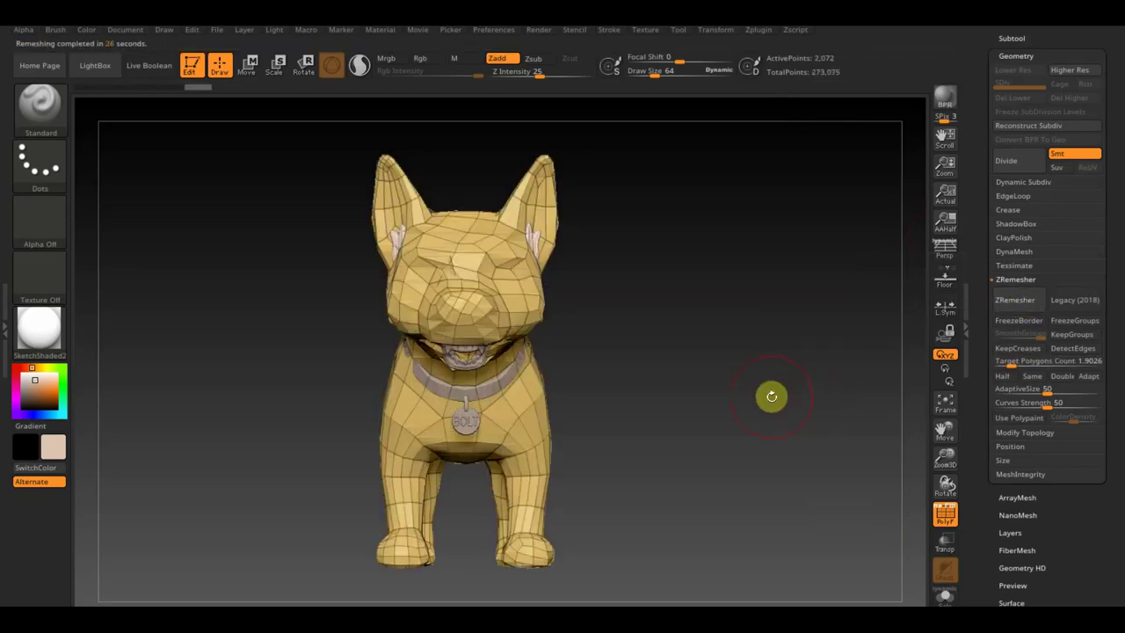
mouse_move(772, 396)
mouse_down()
mouse_move(795, 399)
mouse_move(741, 400)
mouse_up()
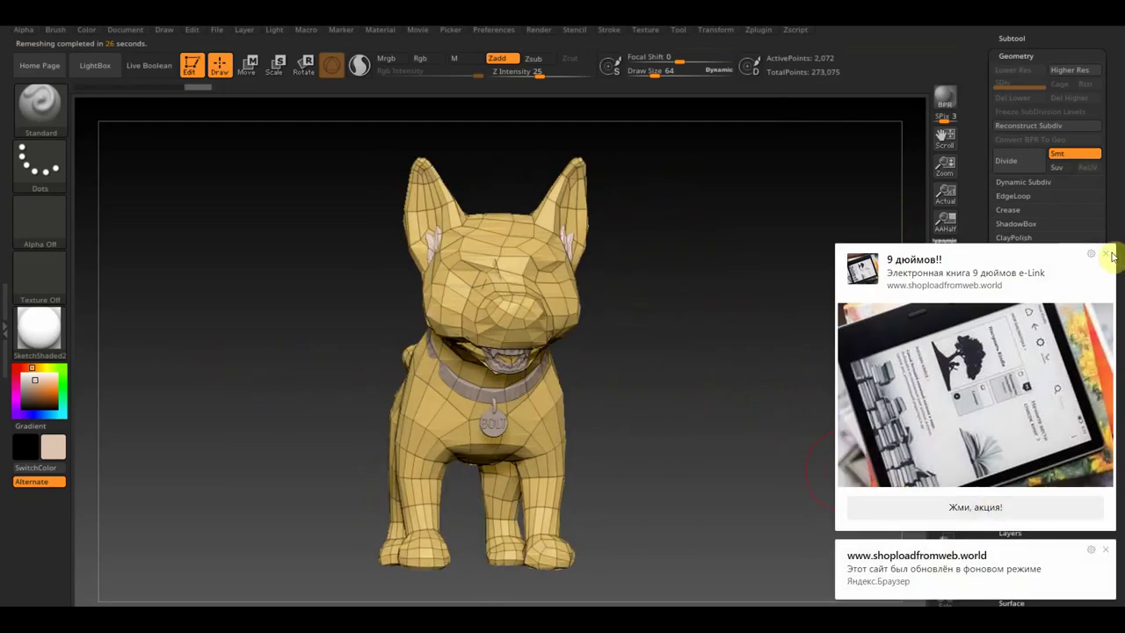
click(1107, 255)
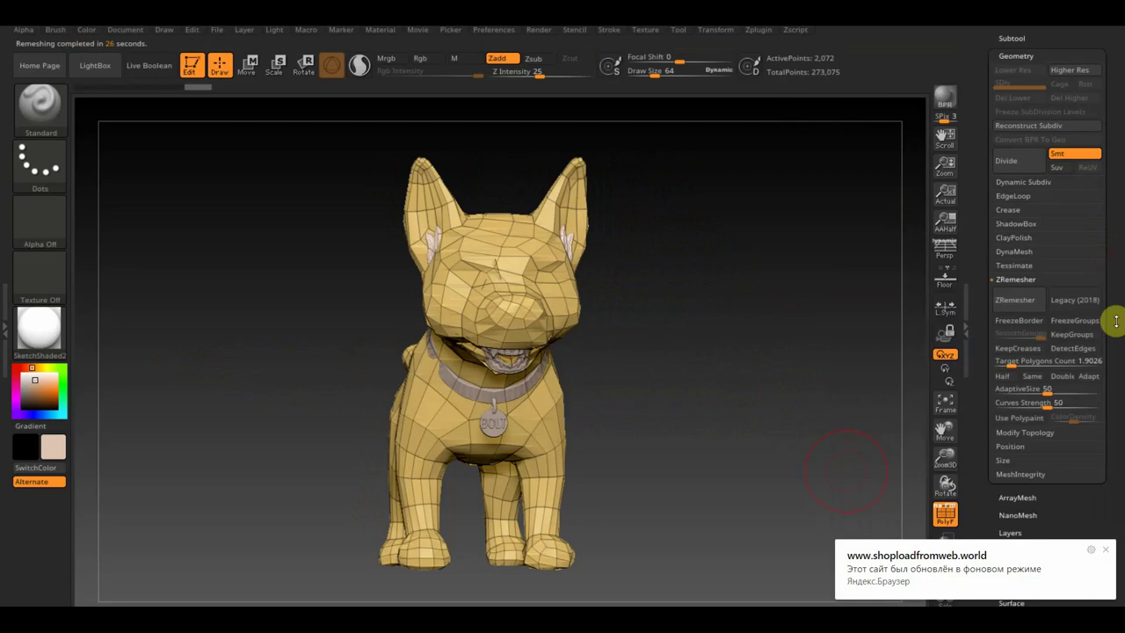
click(1105, 553)
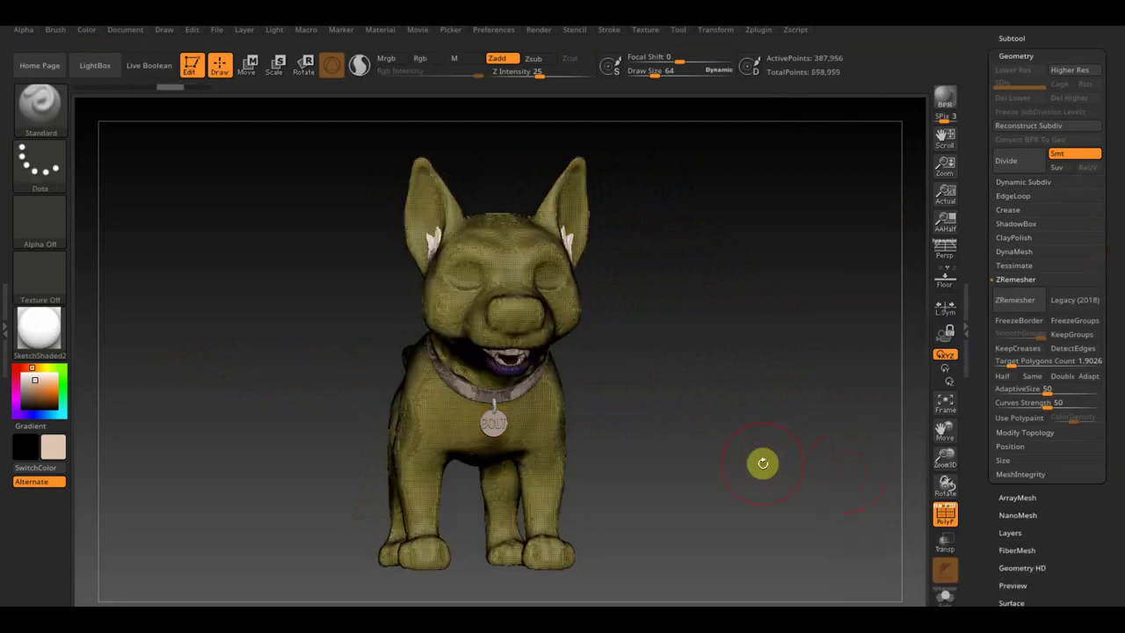
drag(763, 463, 757, 455)
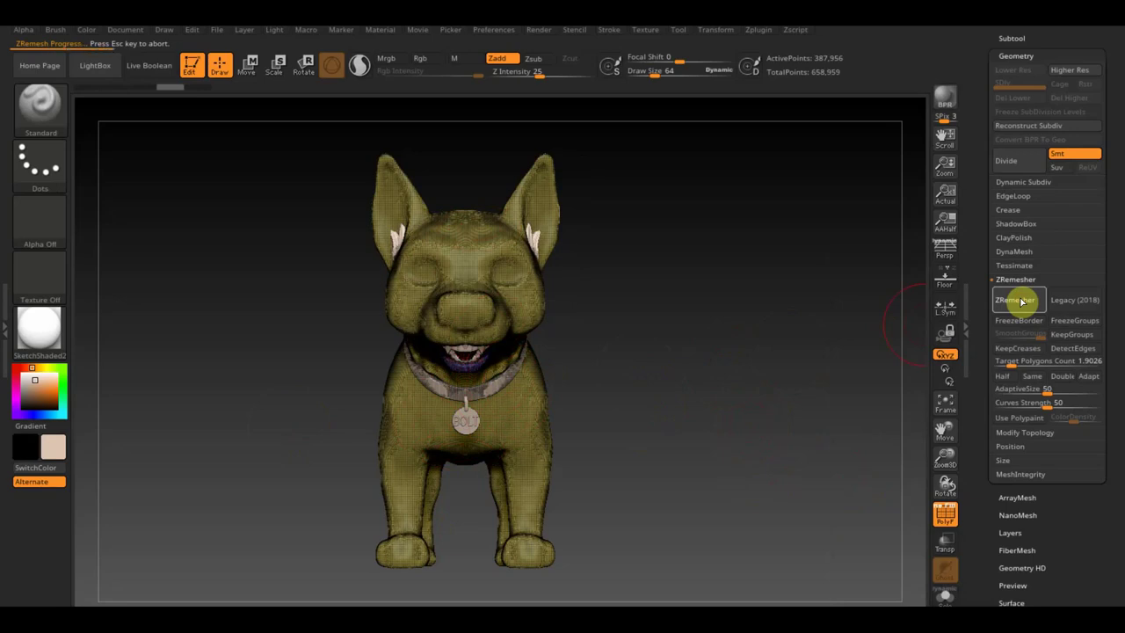
Subdivide the 3,916-point ZRemeshed dog once to SDiv 2 with 15,640 points
drag(691, 382, 681, 382)
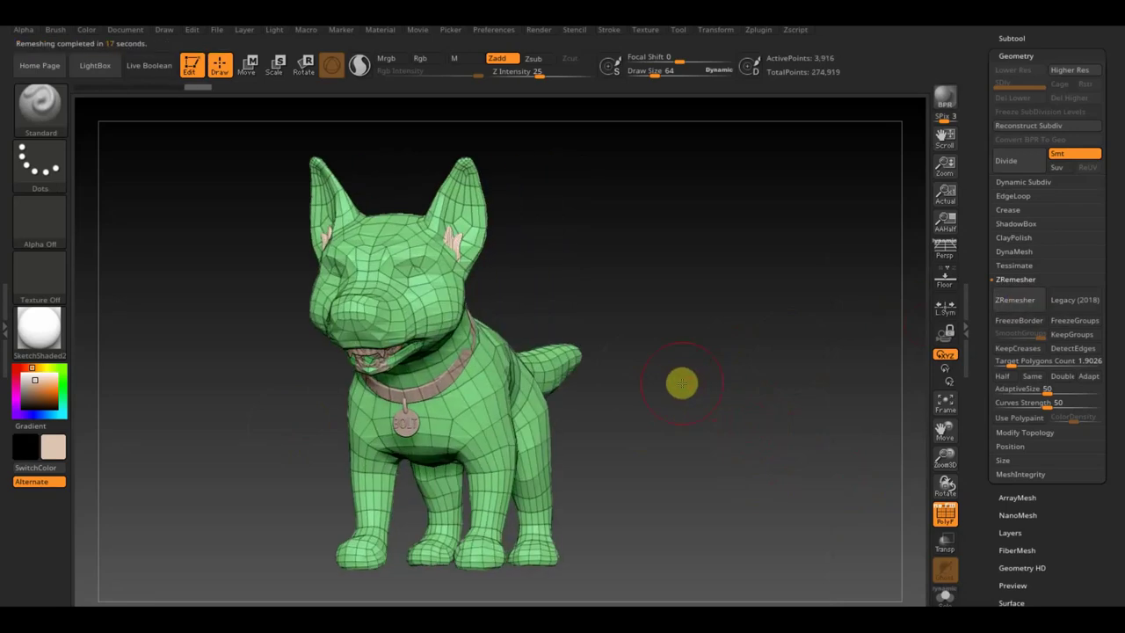
mouse_move(676, 292)
alt+mouse_down()
mouse_move(725, 362)
mouse_move(757, 321)
alt+mouse_up()
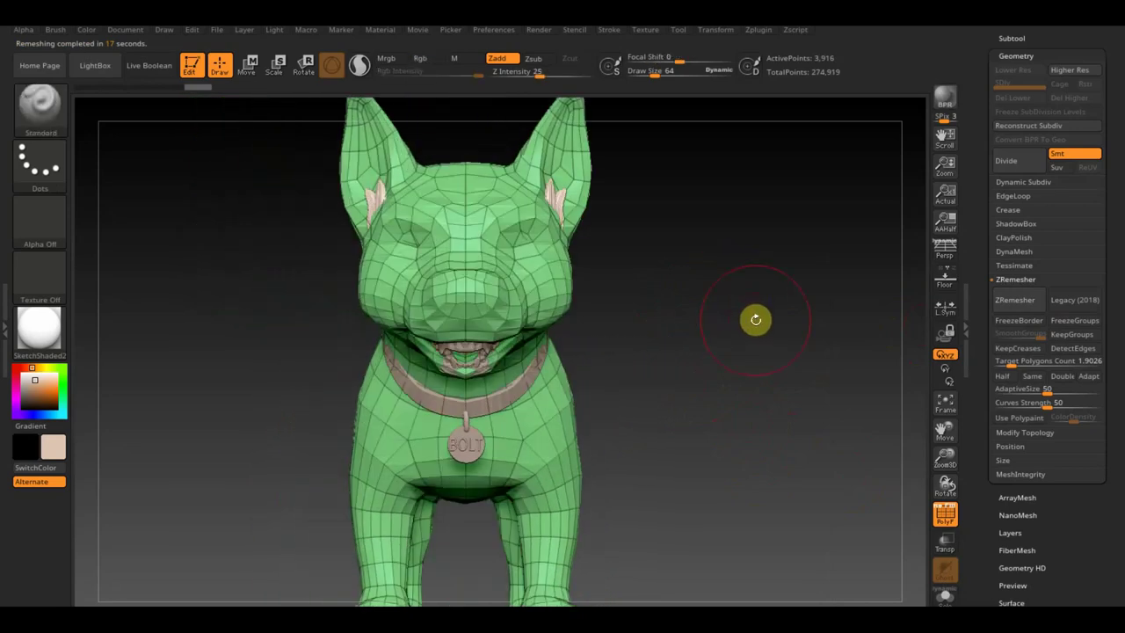
key(ctrl)
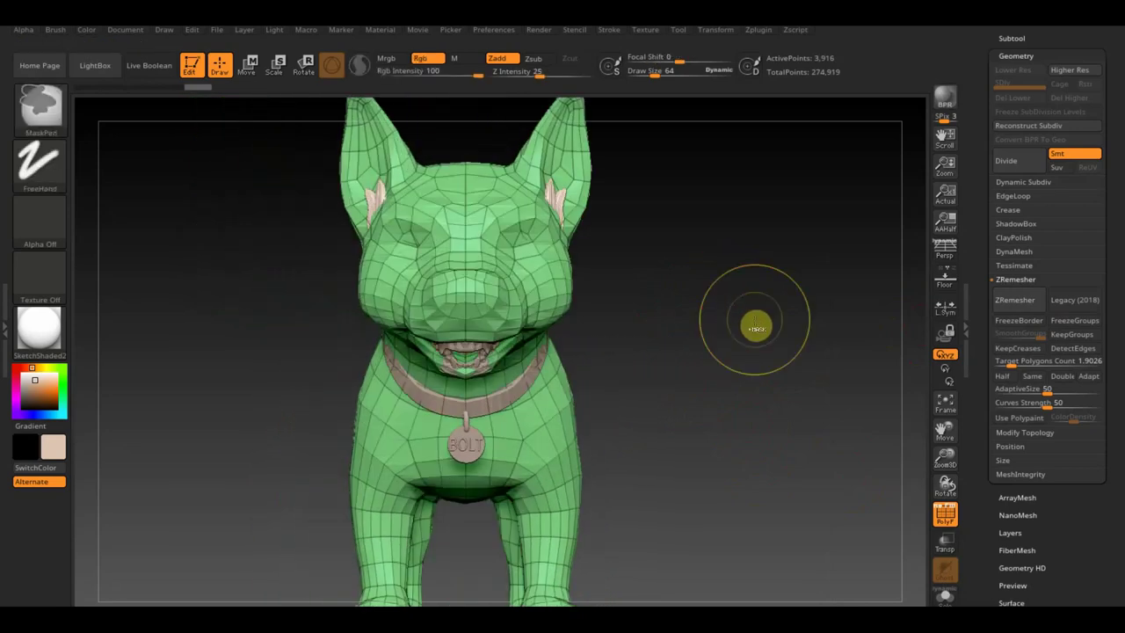
key(ctrl+d)
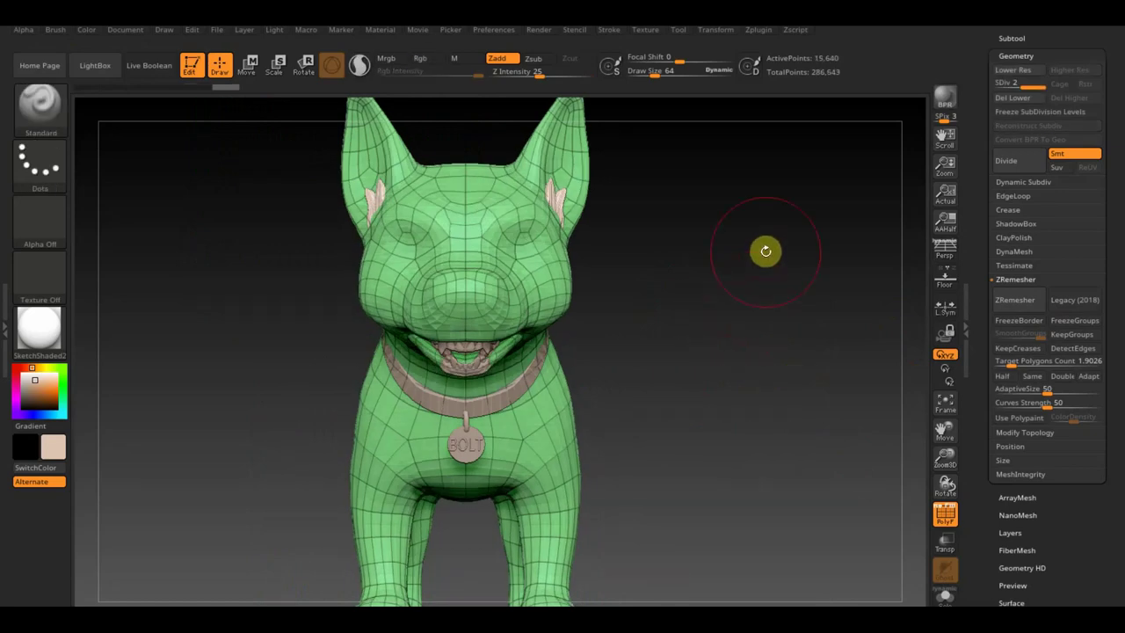
mouse_move(695, 346)
mouse_down()
mouse_move(733, 349)
mouse_move(634, 354)
mouse_move(693, 352)
mouse_up()
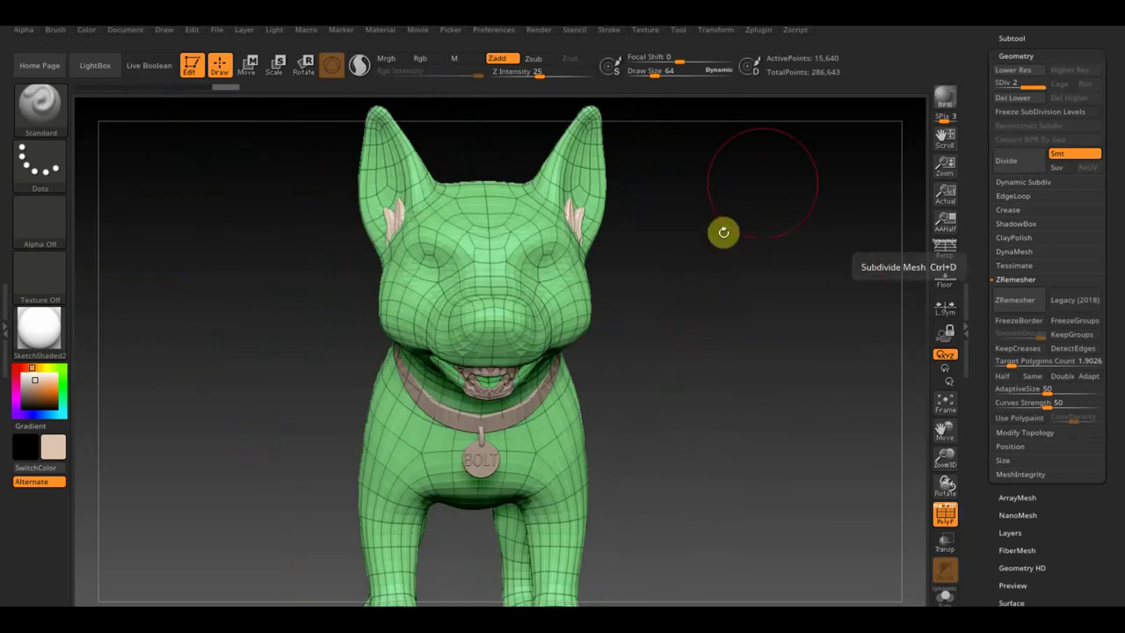
With Extract3 active, ProjectAll the original body's detail and polypaint onto it, then hide the original
click(1016, 38)
click(1054, 85)
click(1088, 95)
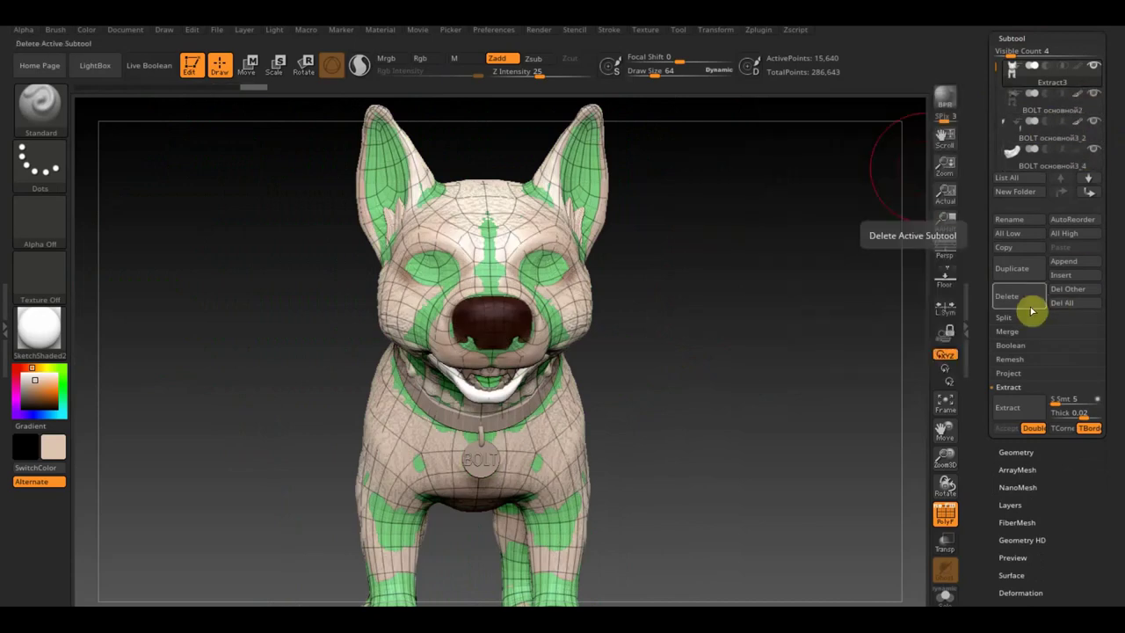
click(1009, 373)
click(1016, 401)
click(840, 430)
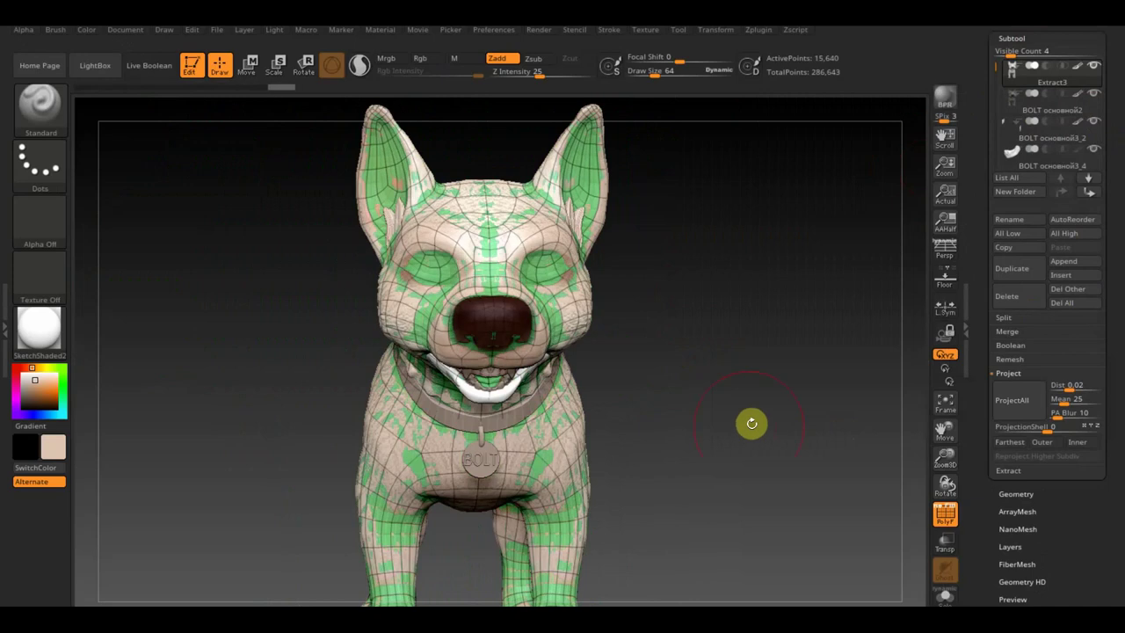
click(1093, 93)
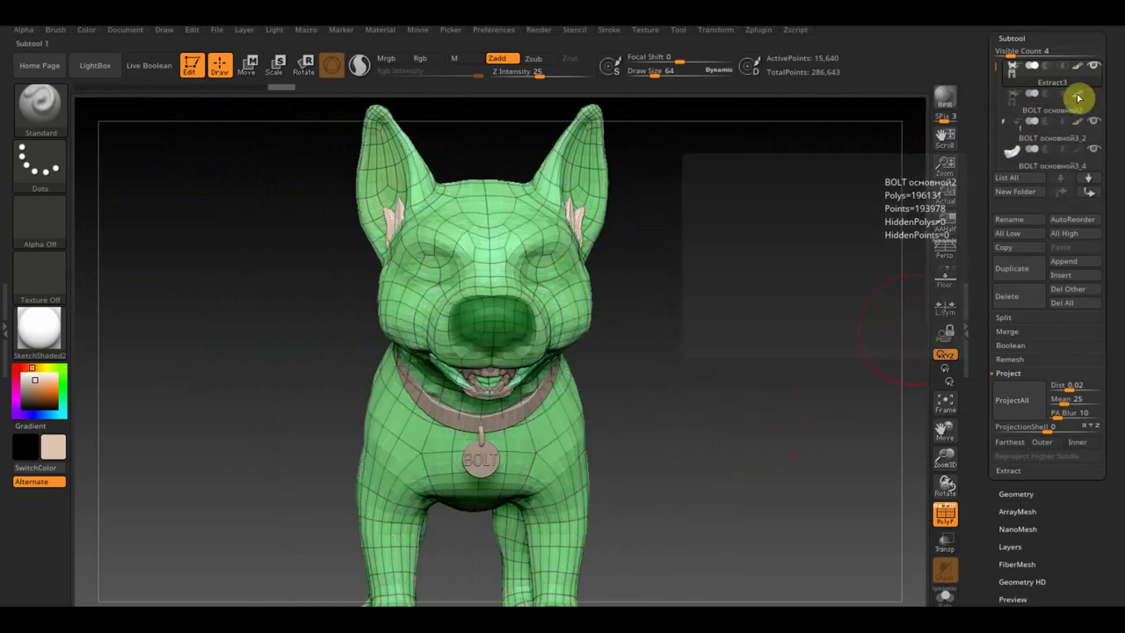
Inspect the projected colour and topology with and without polyframe, switching strokes to Rgb-only
click(946, 515)
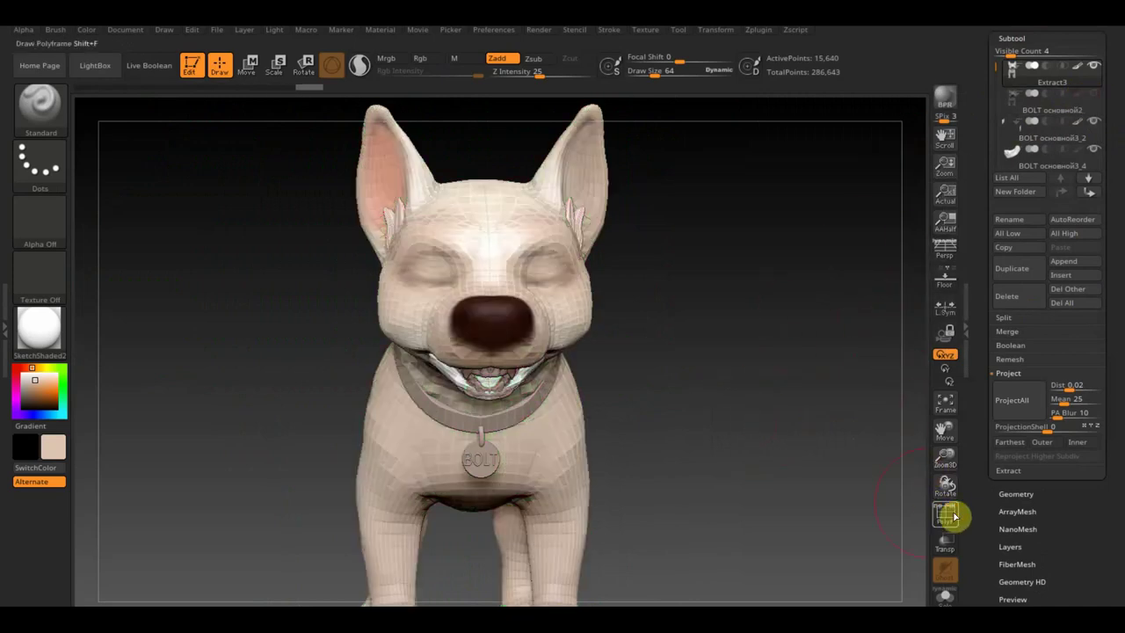
mouse_move(739, 484)
mouse_down()
mouse_move(782, 482)
mouse_move(636, 495)
mouse_move(670, 474)
mouse_move(670, 405)
mouse_move(753, 447)
mouse_move(758, 462)
mouse_up()
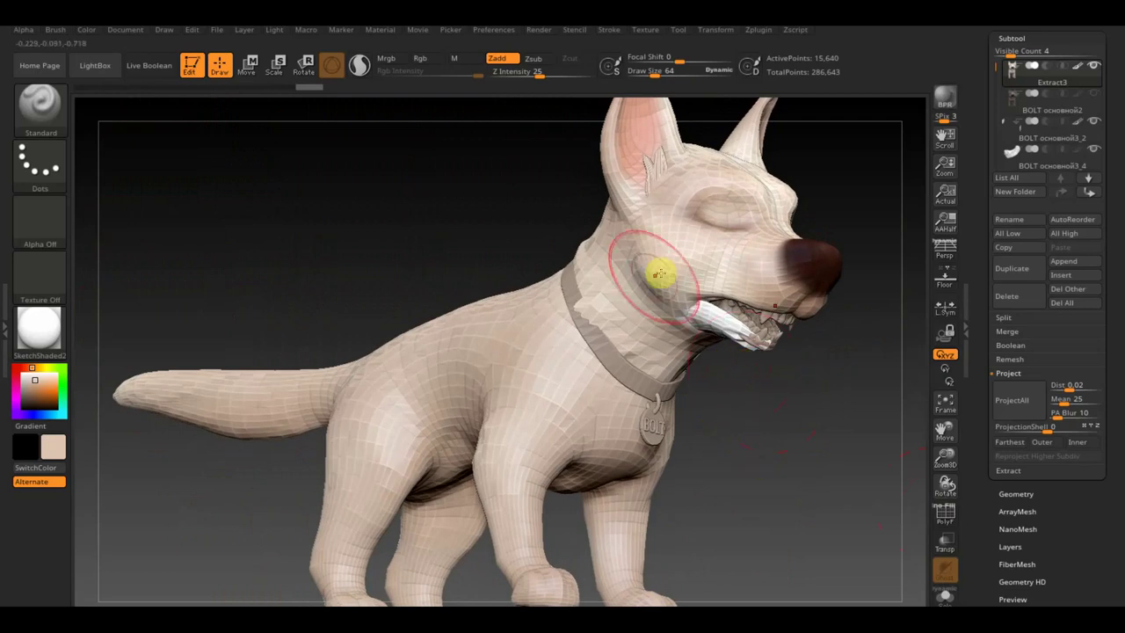
click(420, 58)
click(497, 58)
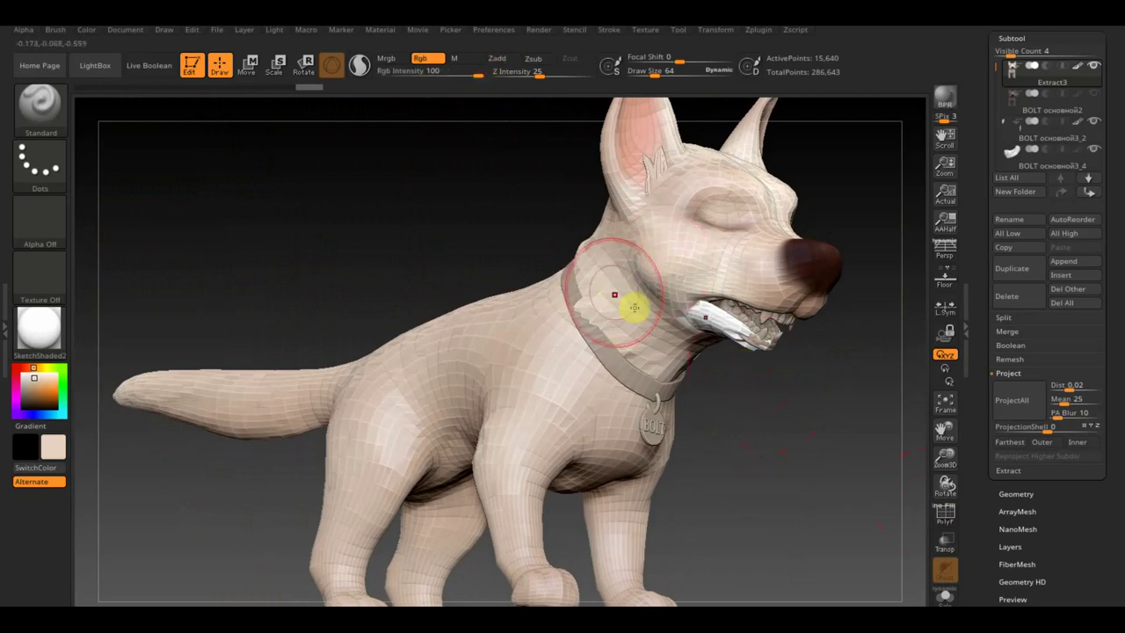
mouse_move(715, 322)
mouse_down()
mouse_move(641, 410)
mouse_move(648, 385)
mouse_move(651, 419)
mouse_up()
click(950, 514)
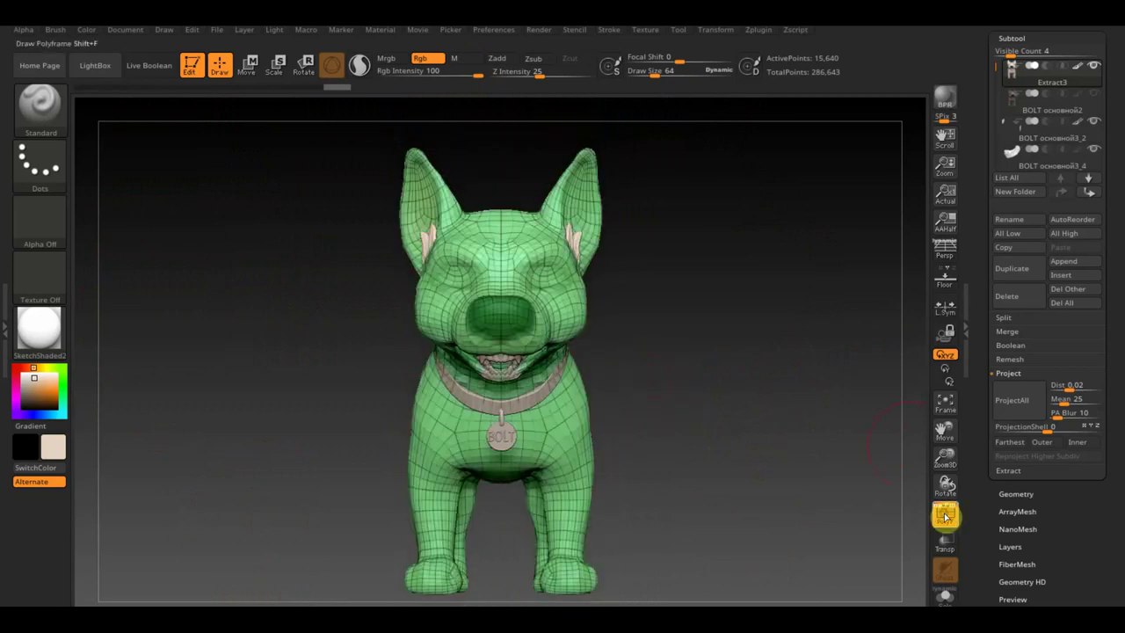
mouse_move(703, 470)
mouse_down()
mouse_move(762, 472)
mouse_move(613, 472)
mouse_move(724, 473)
mouse_move(691, 472)
mouse_move(701, 472)
mouse_up()
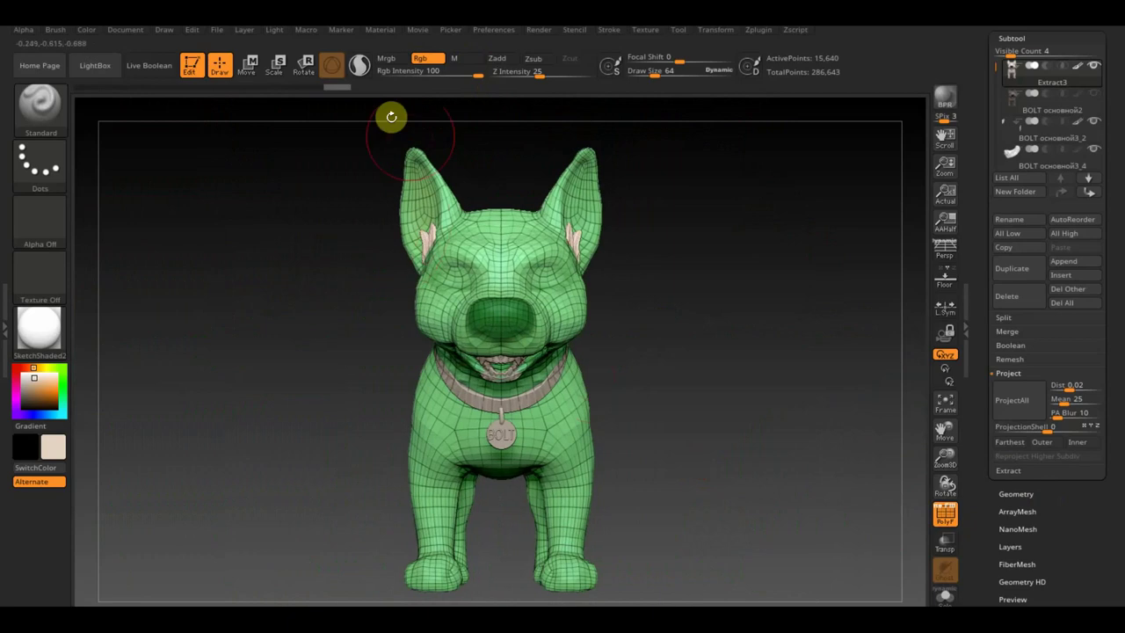
Step back in the undo history and delete the Extract3 subtool
mouse_move(337, 86)
drag(253, 88, 225, 88)
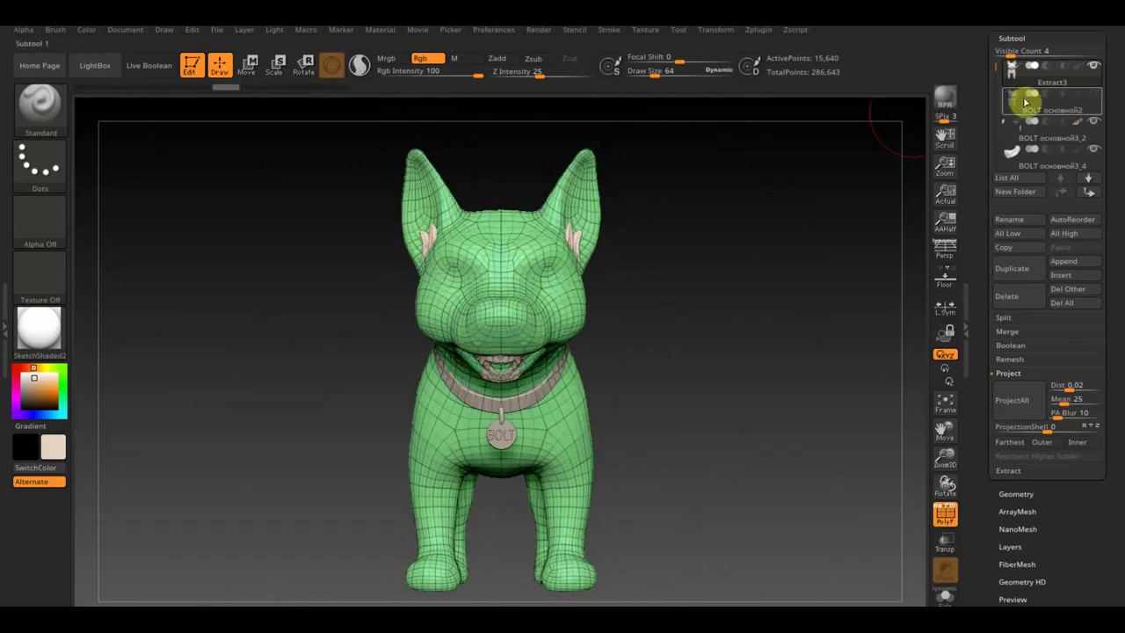
click(1015, 300)
click(880, 330)
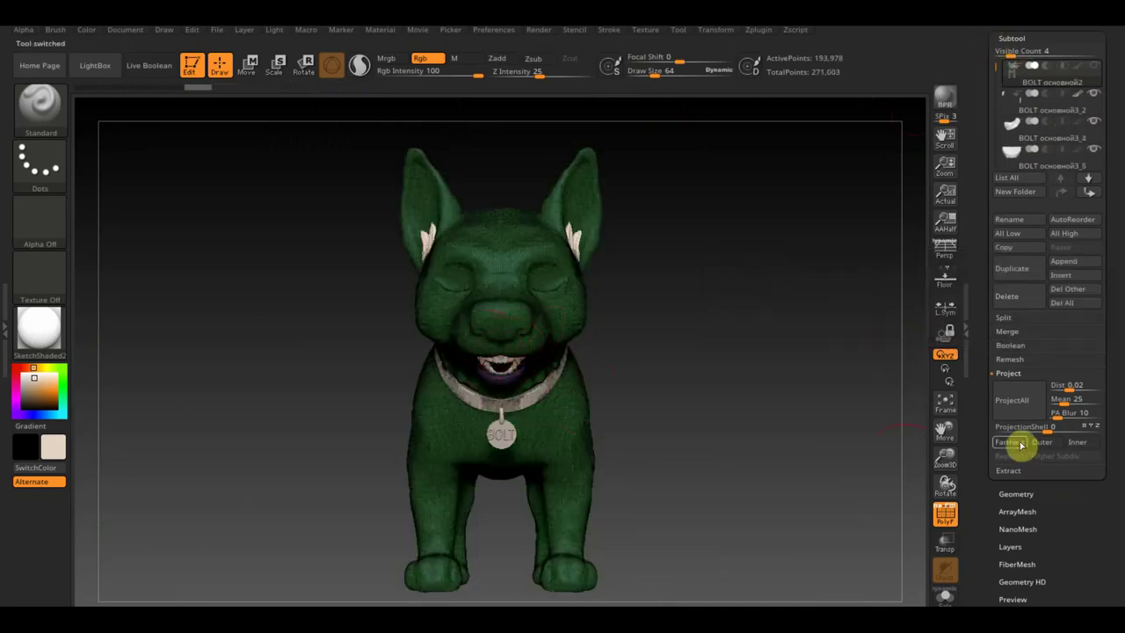
Extract and accept a 392,262-poly shell as Extract4, then move it to the top of the list
click(1009, 471)
click(1007, 407)
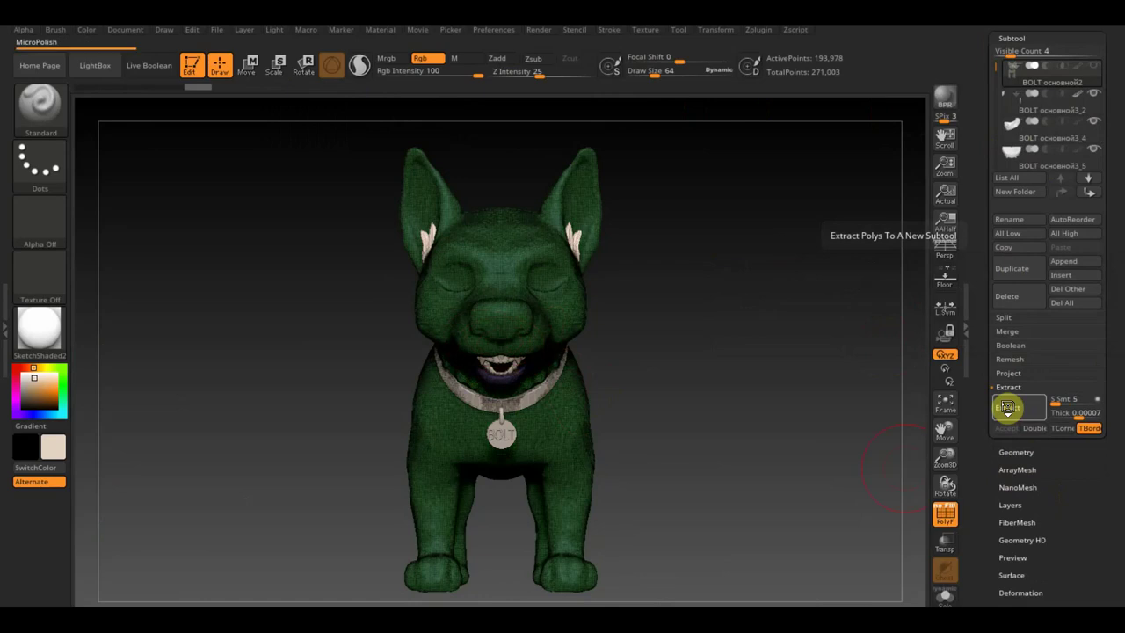
click(1006, 429)
mouse_move(1052, 101)
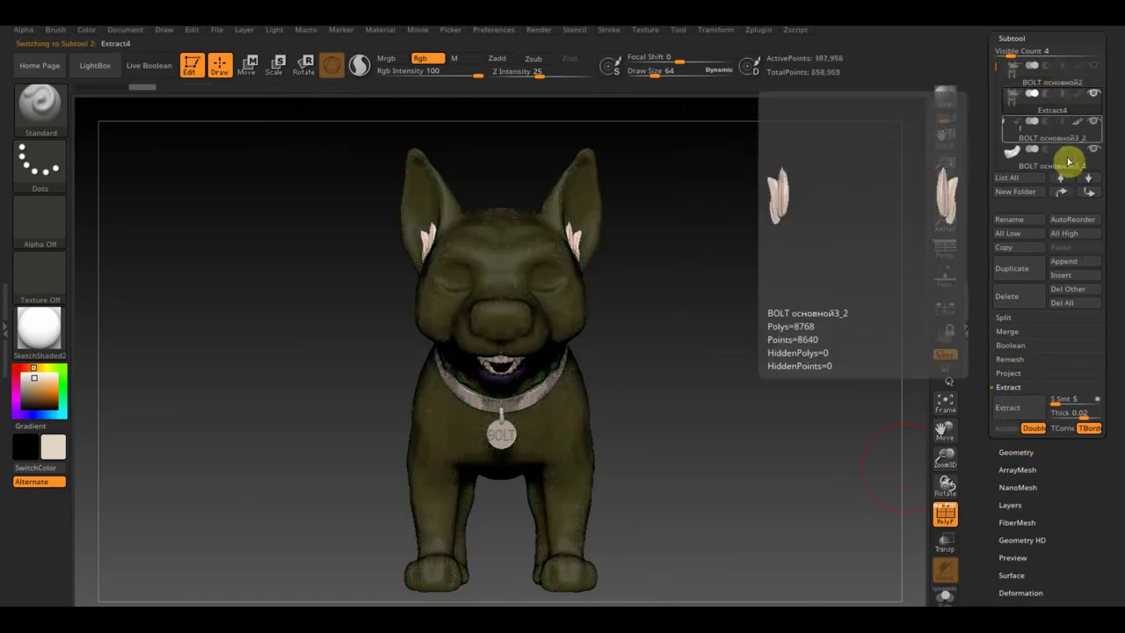
click(1062, 190)
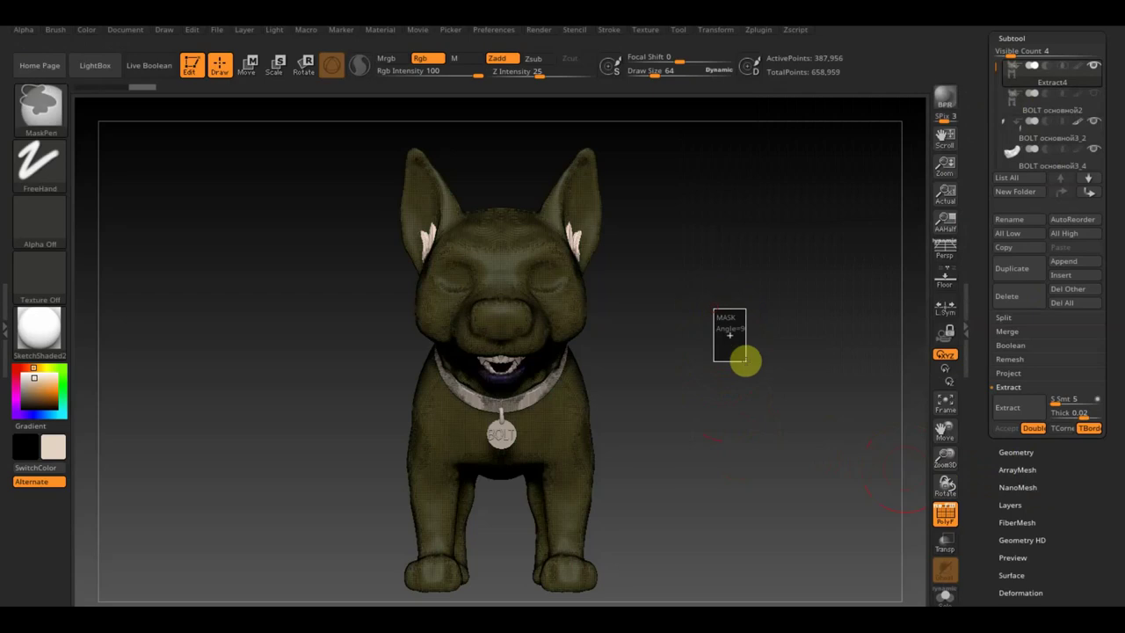
Clear the mask and ZRemesh Extract4 at Target Polygons Count 0.9011 into a 998-point quad mesh
ctrl+click(746, 358)
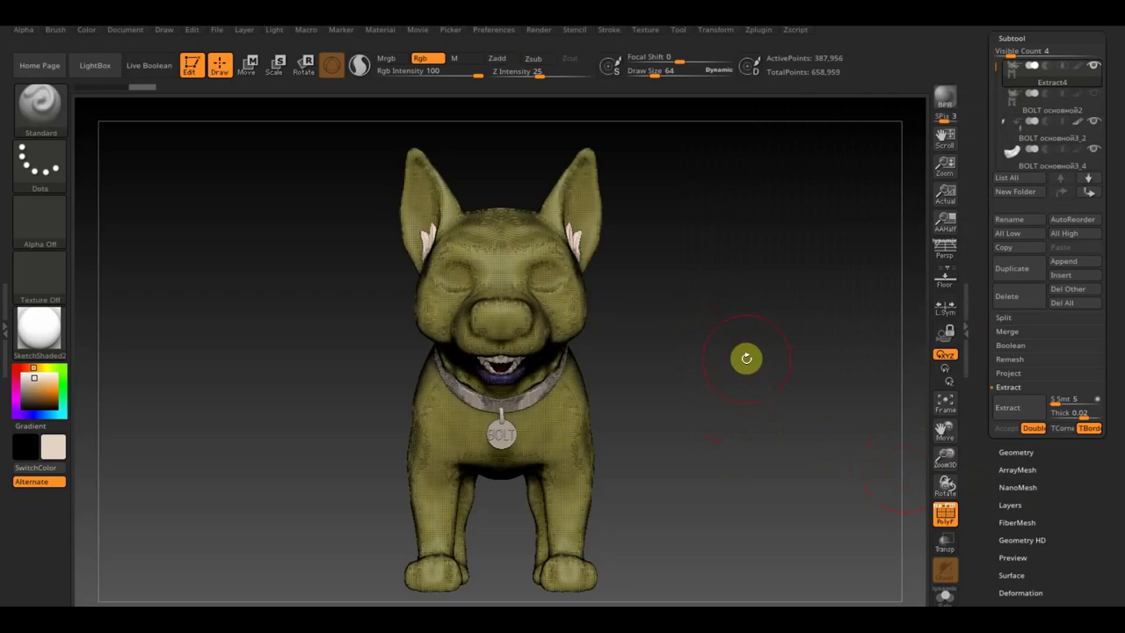
click(1016, 452)
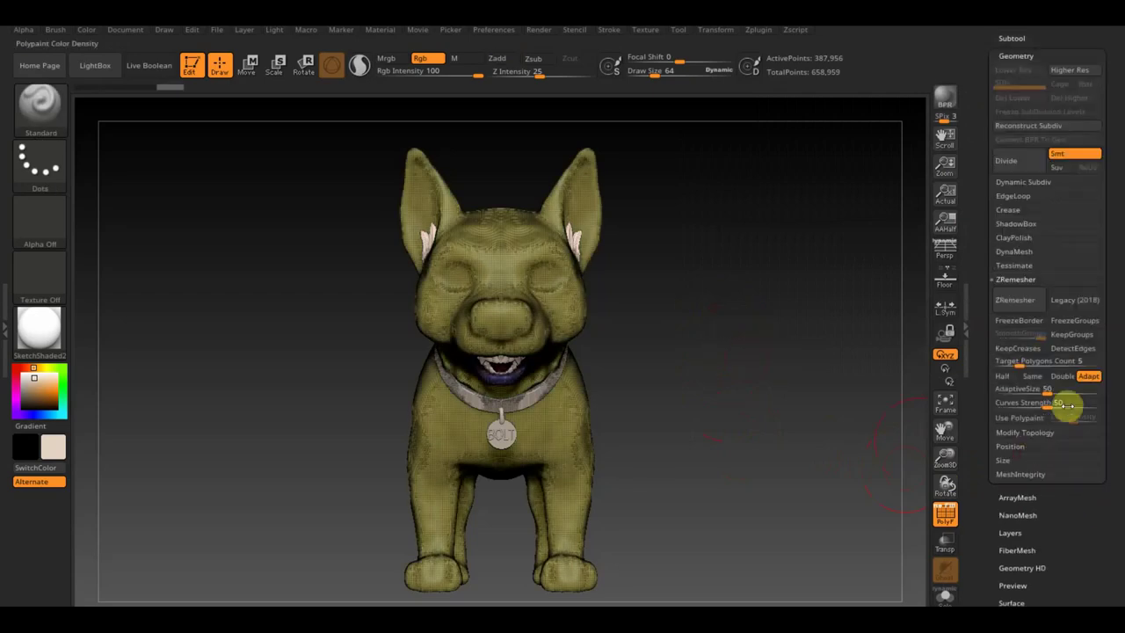
click(1016, 362)
drag(1006, 361, 1002, 362)
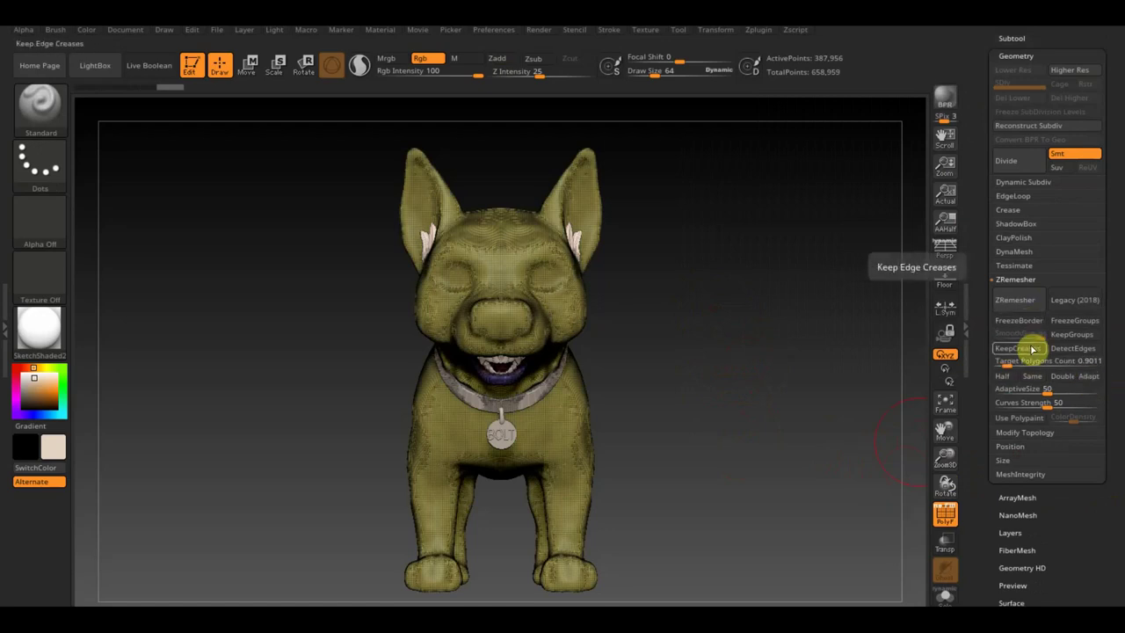
click(1016, 303)
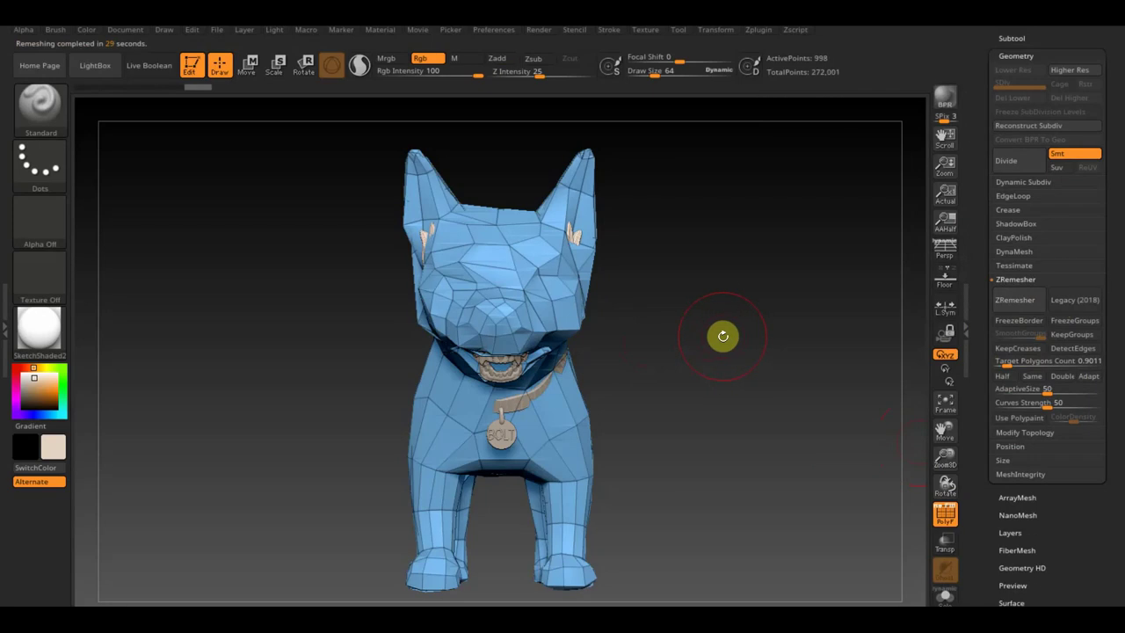
drag(723, 335, 741, 339)
Subdivide the 998-point mesh once and delete the lower subdivision level
key(ctrl)
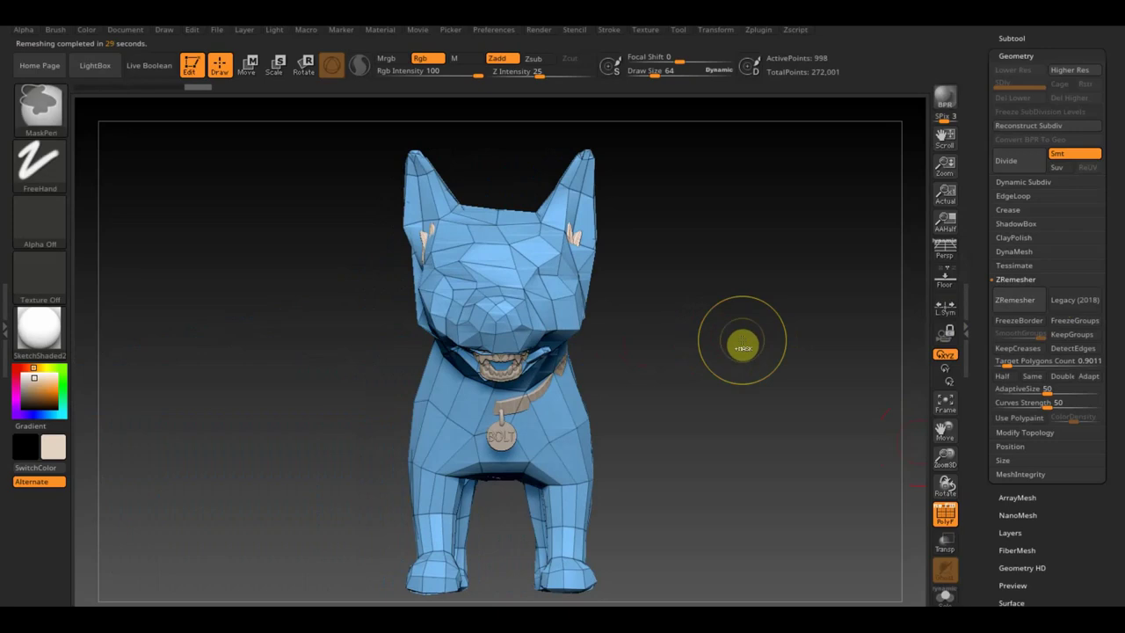
key(ctrl+d)
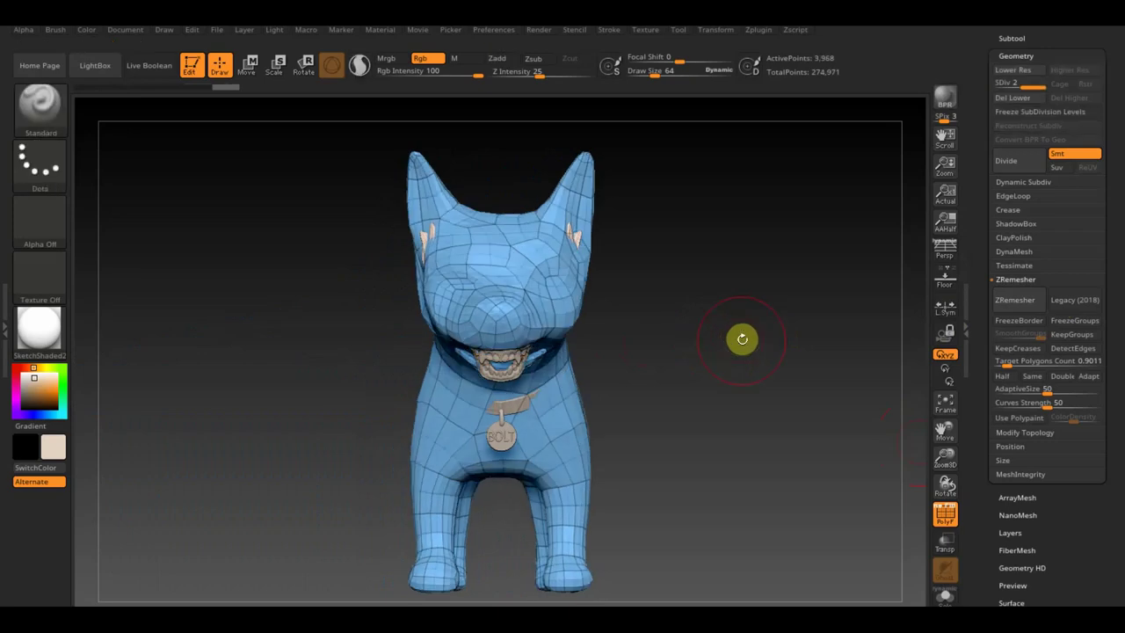
click(1013, 70)
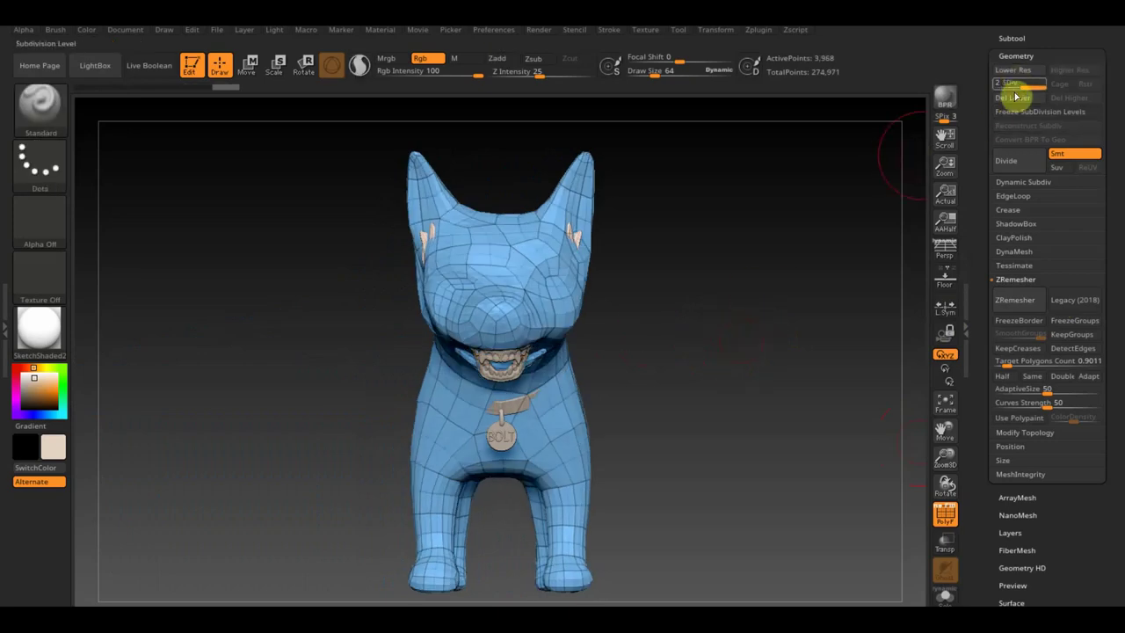
Show the original sculpt, ProjectAll its detail and polypaint onto Extract4, then hide the original
click(1015, 37)
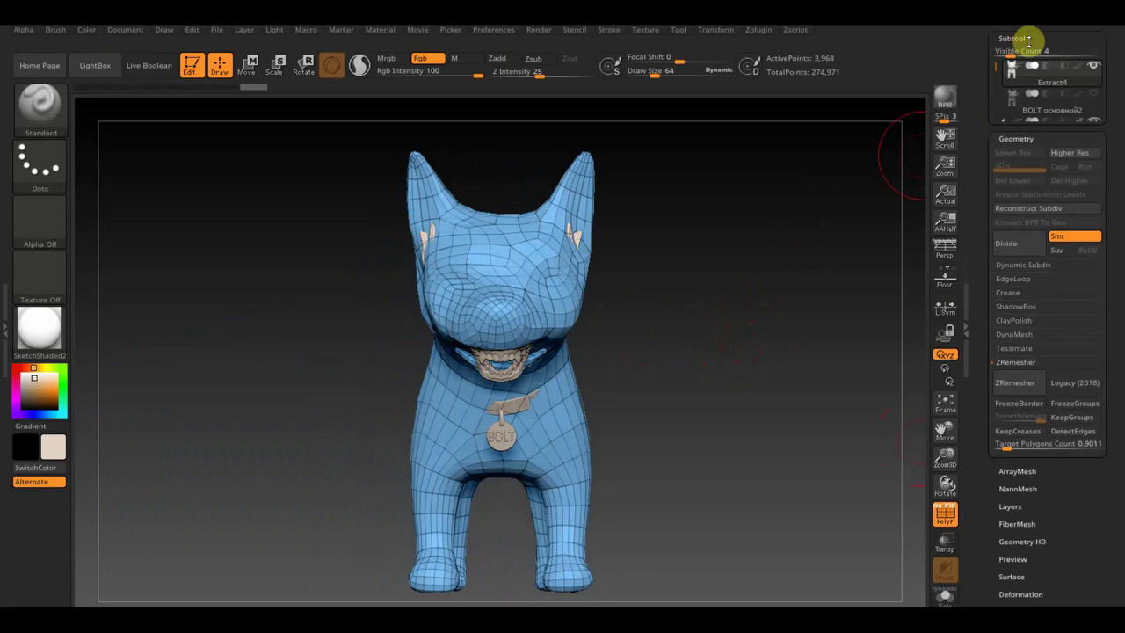
click(1087, 83)
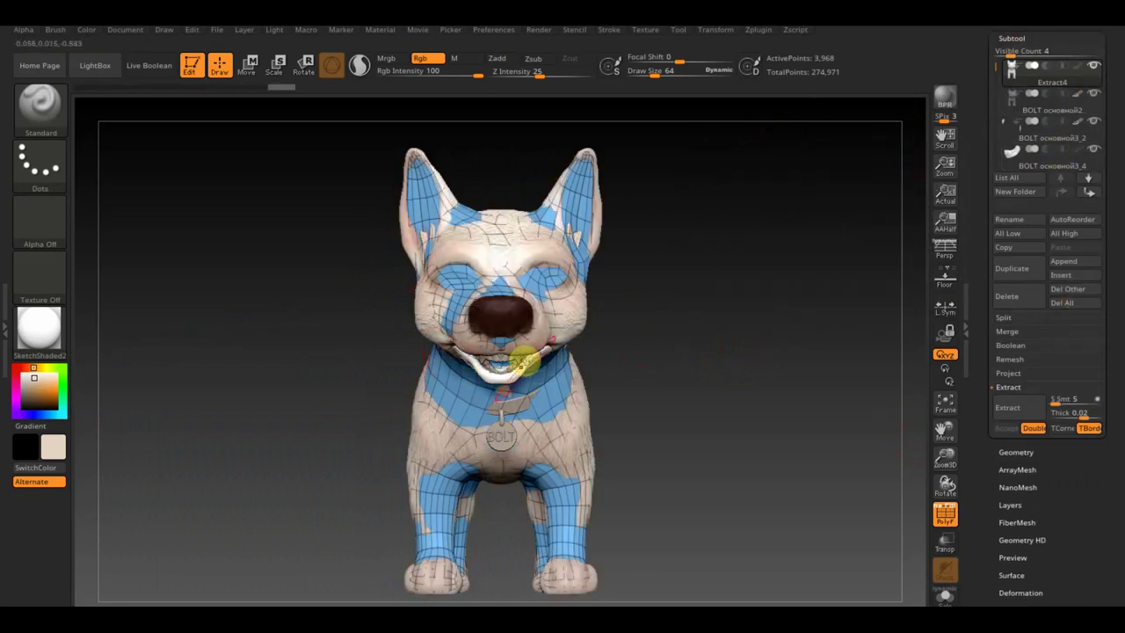
click(1011, 371)
click(1007, 401)
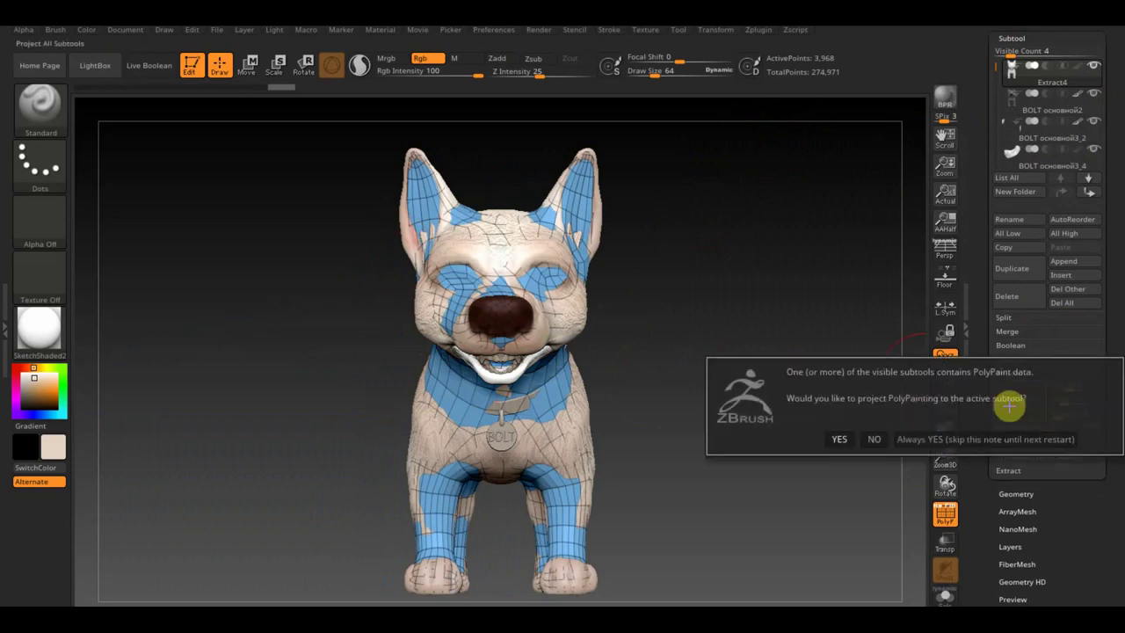
click(840, 438)
click(1094, 93)
mouse_move(738, 305)
mouse_down()
mouse_move(761, 306)
mouse_move(678, 308)
mouse_move(745, 310)
mouse_move(734, 333)
mouse_up()
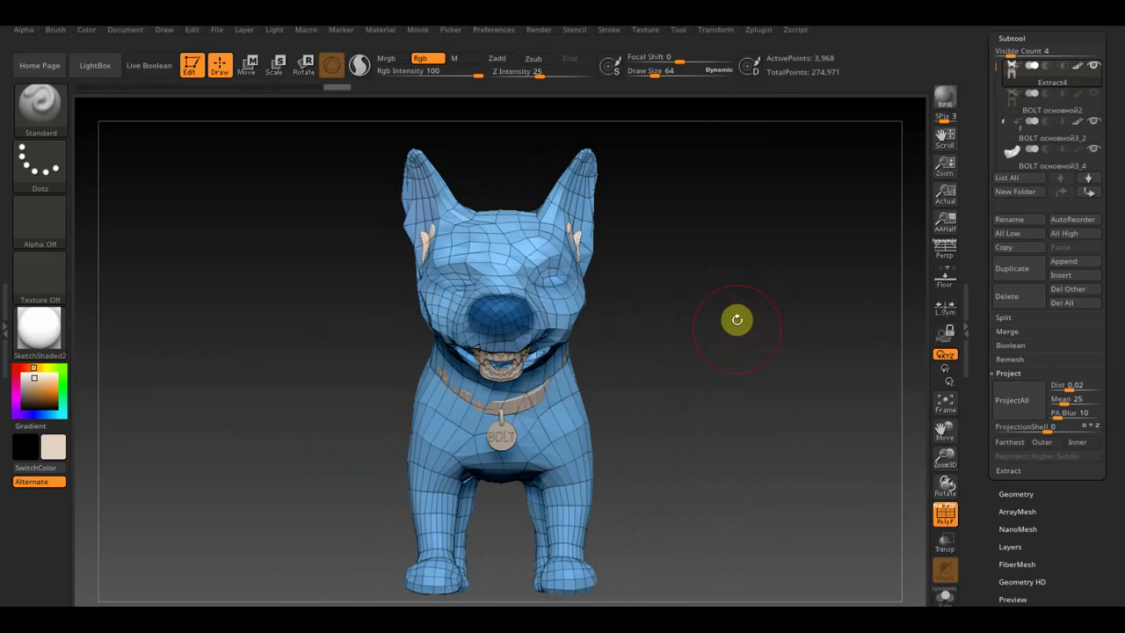
shift+drag(680, 329, 675, 357)
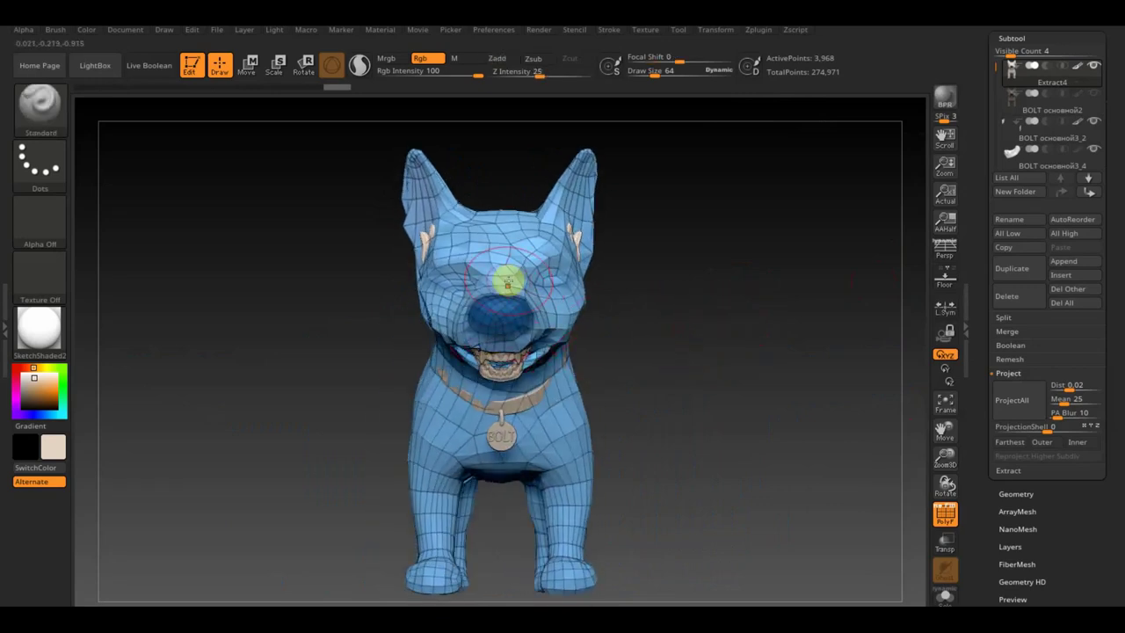
Restore the earlier undo state and ZRemesh Extract4 into a 2,149-point quad mesh
click(117, 93)
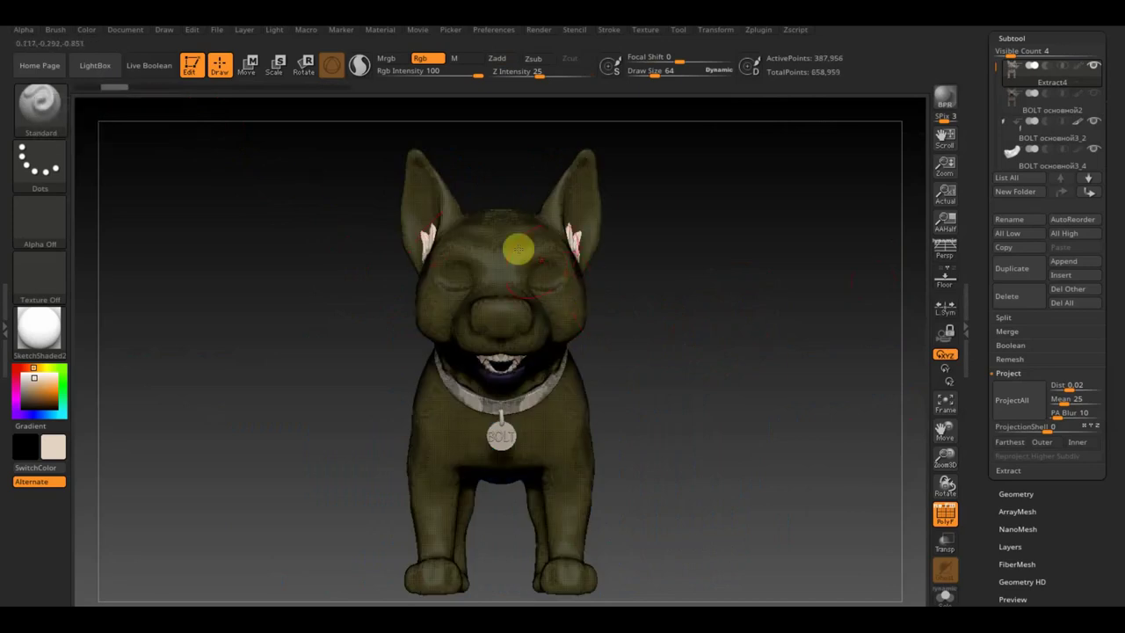
key(ctrl+shift+z)
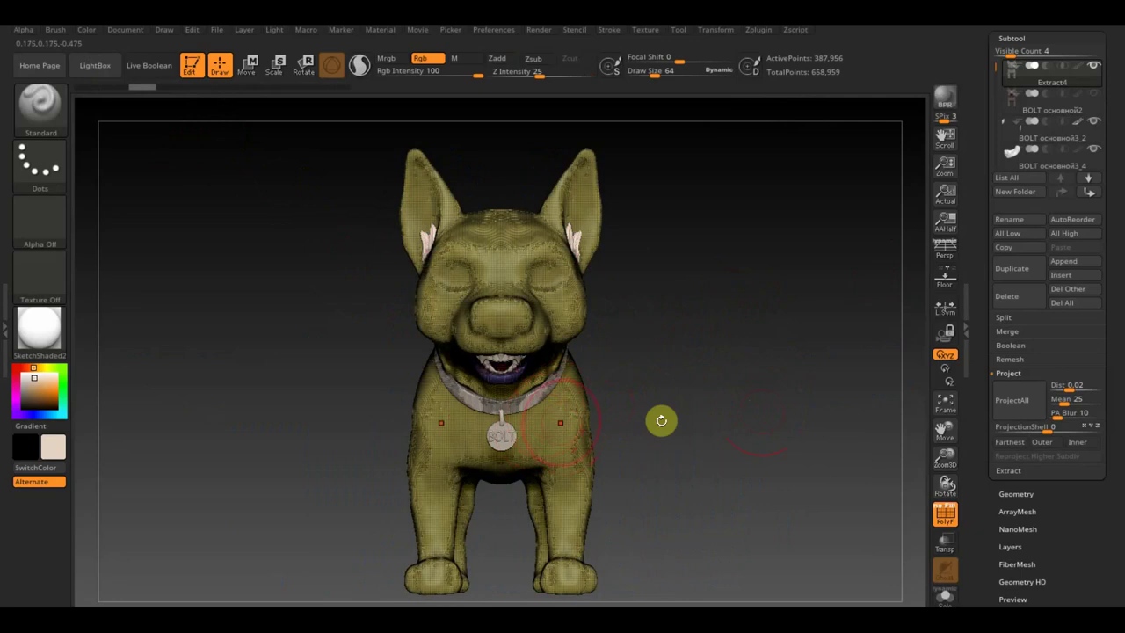
click(1018, 492)
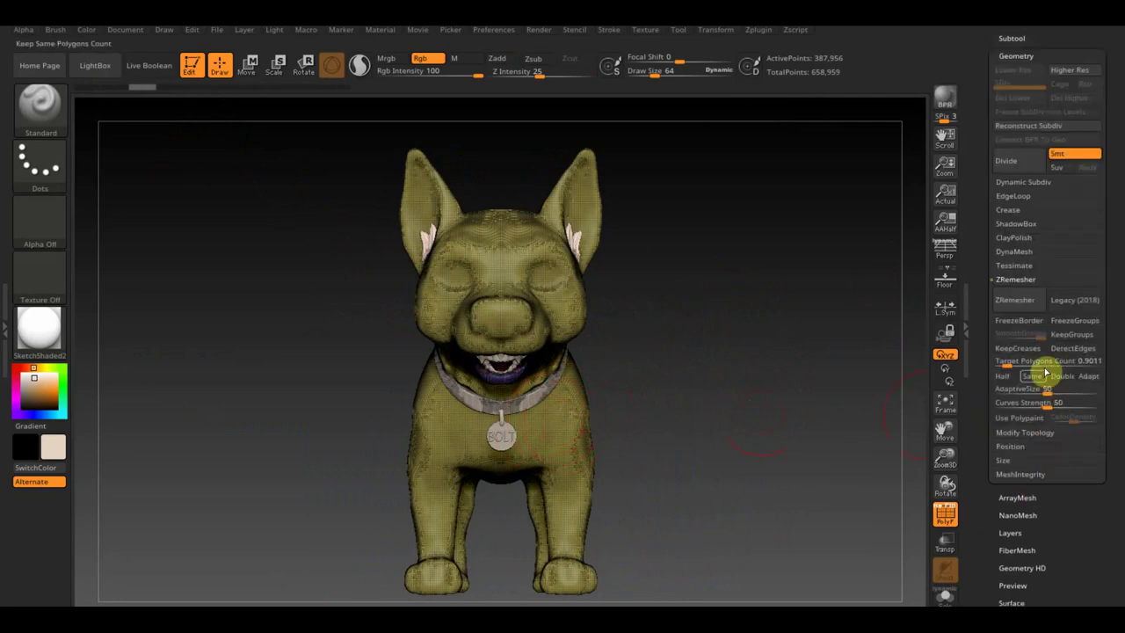
click(1019, 302)
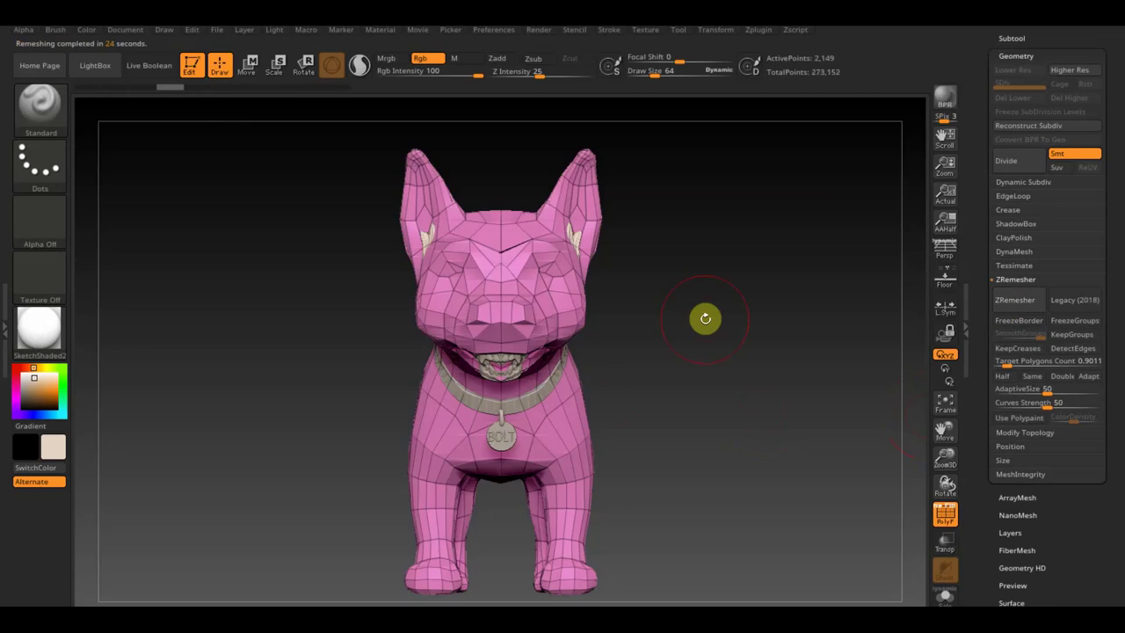
Turn the dog to front view and subdivide once to SDiv 2 (8,572 points)
mouse_move(701, 315)
mouse_down()
mouse_move(715, 328)
mouse_move(709, 354)
mouse_up()
key(ctrl)
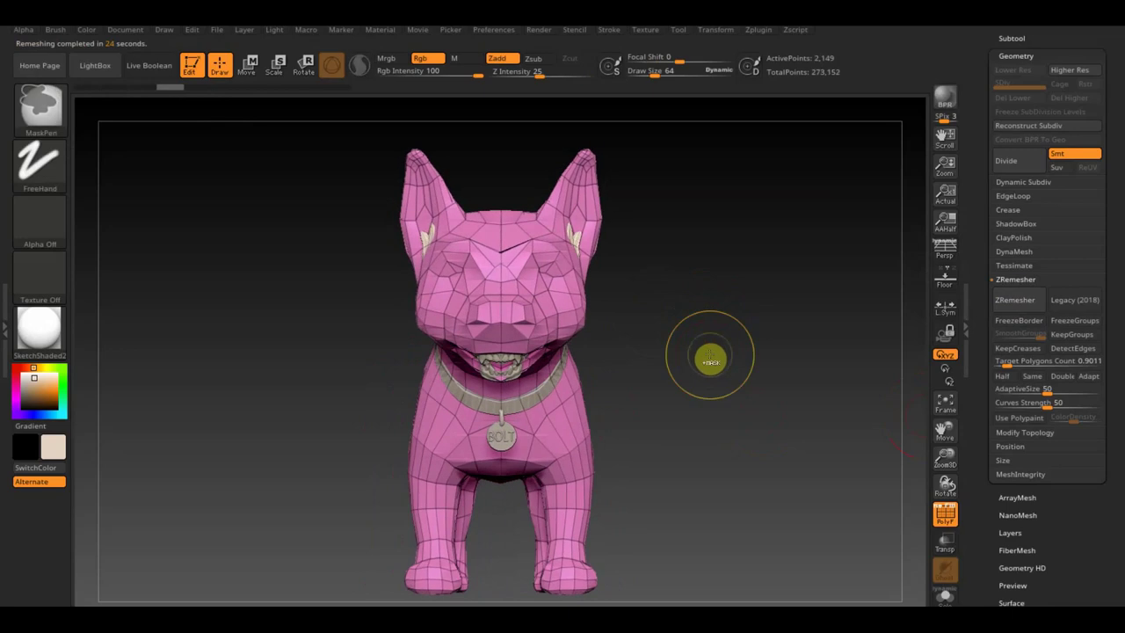
key(ctrl+d)
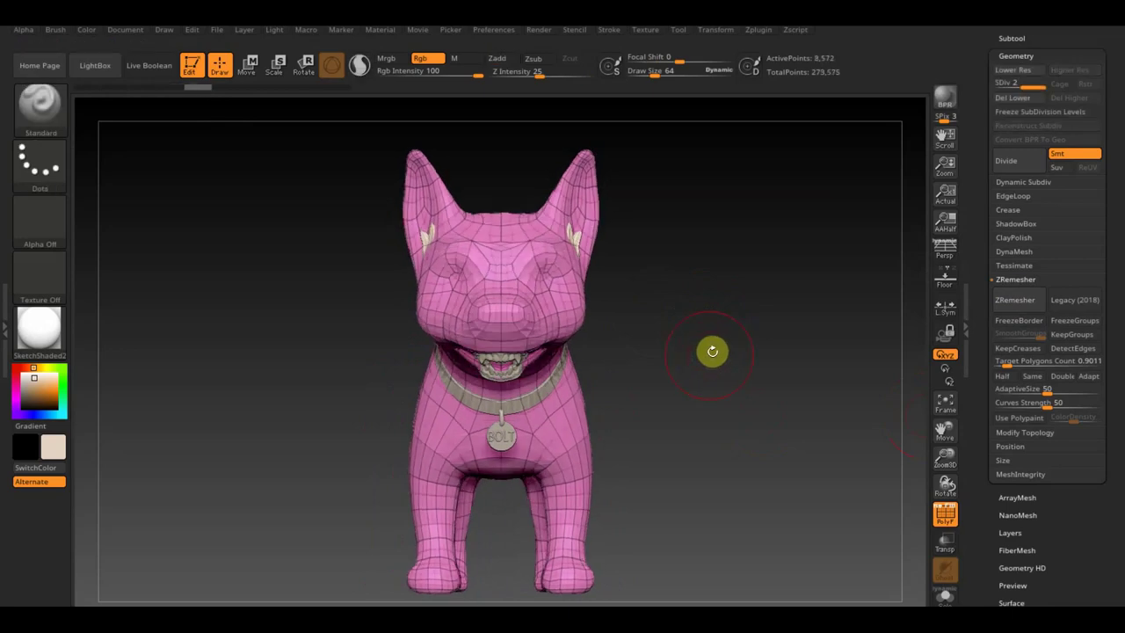
Turn PolyF off to hide the polygroup wireframe
click(946, 516)
drag(724, 485, 694, 486)
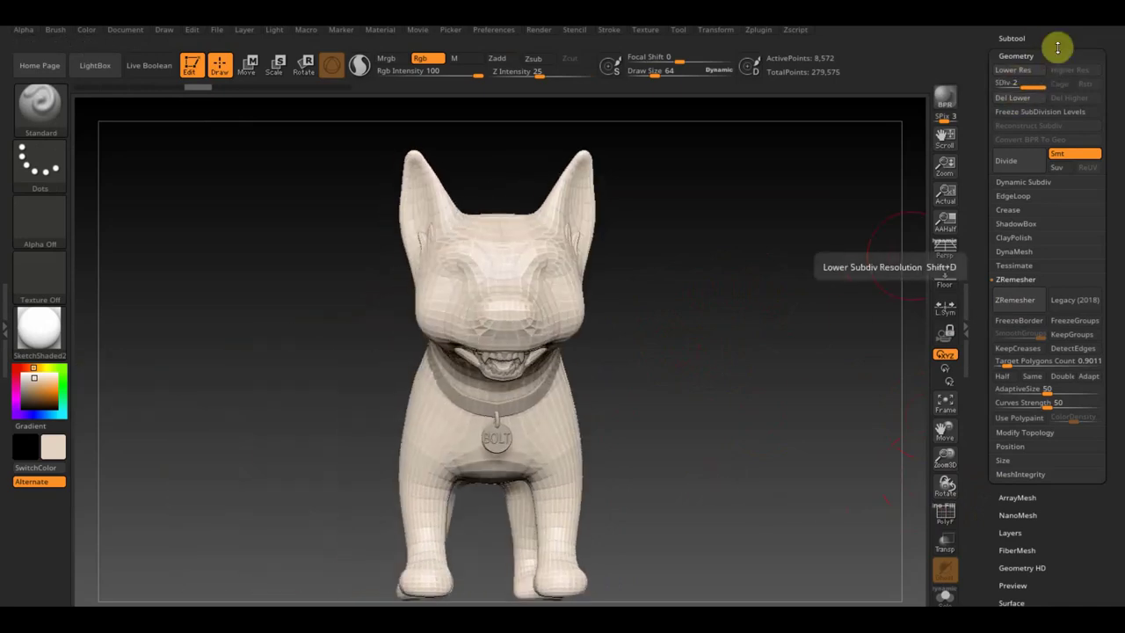
scroll(1118, 88, up, 5)
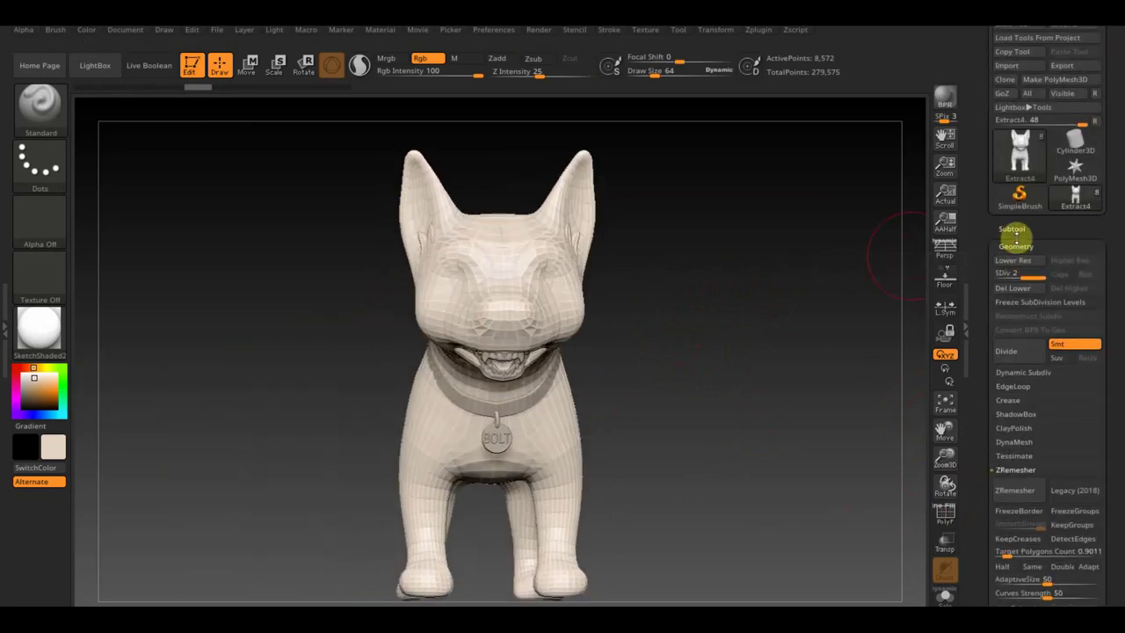
Show the original sculpt subtool and ProjectAll its detail and polypaint onto the 8,572-point Extract4
click(1013, 229)
click(1092, 285)
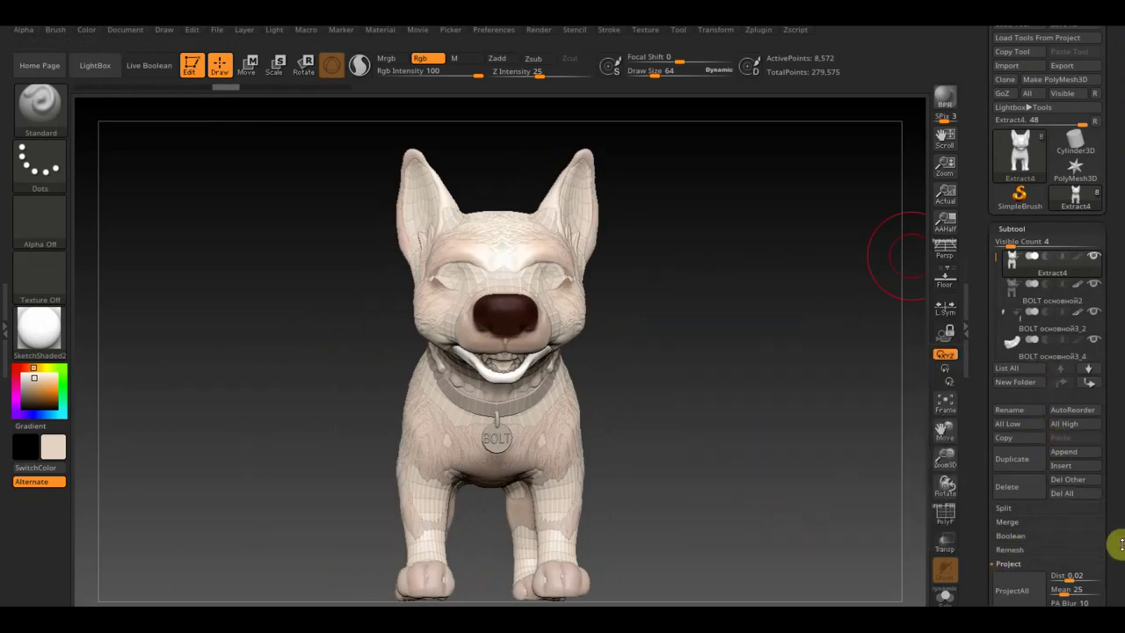
drag(1111, 535, 1111, 465)
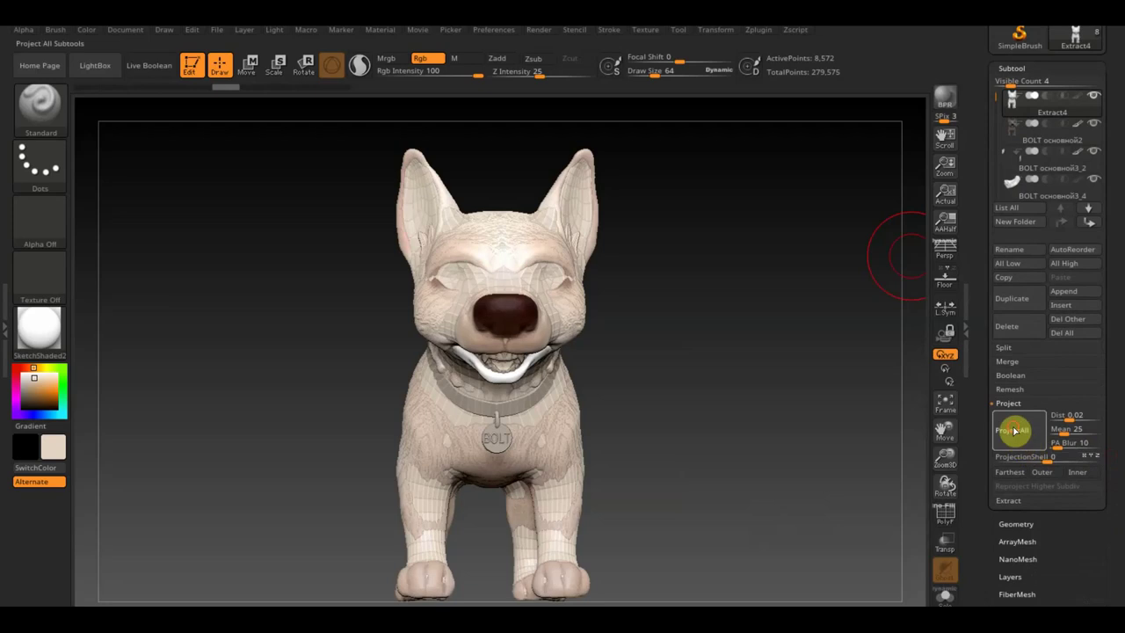
click(1015, 431)
click(843, 459)
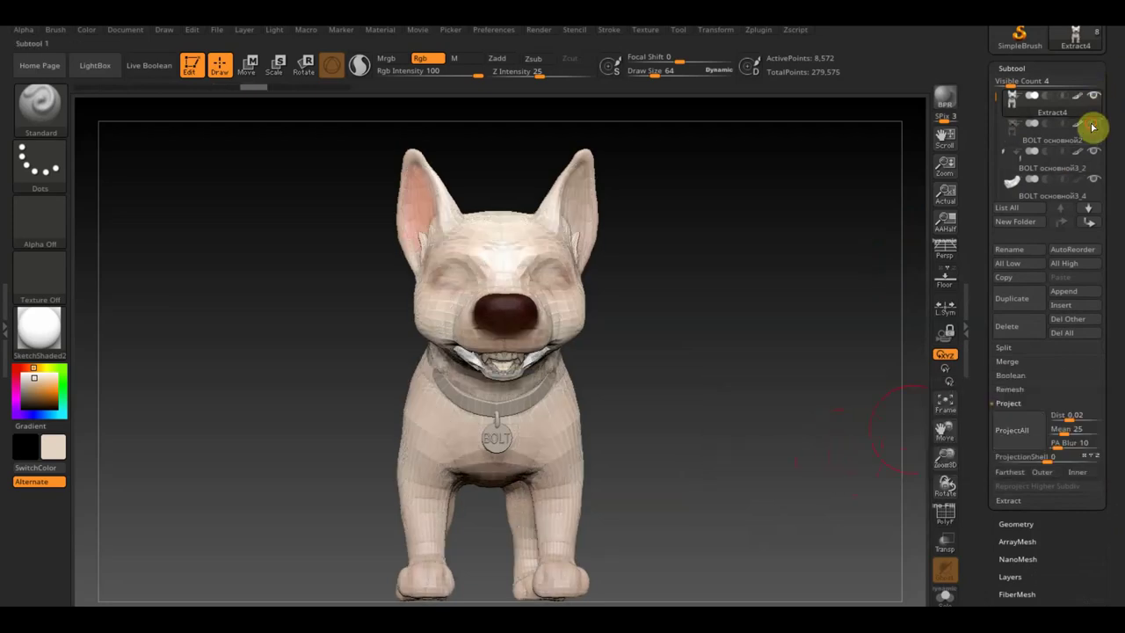
mouse_move(724, 332)
mouse_down()
mouse_move(799, 334)
mouse_move(668, 337)
mouse_move(729, 336)
mouse_move(120, 98)
mouse_up()
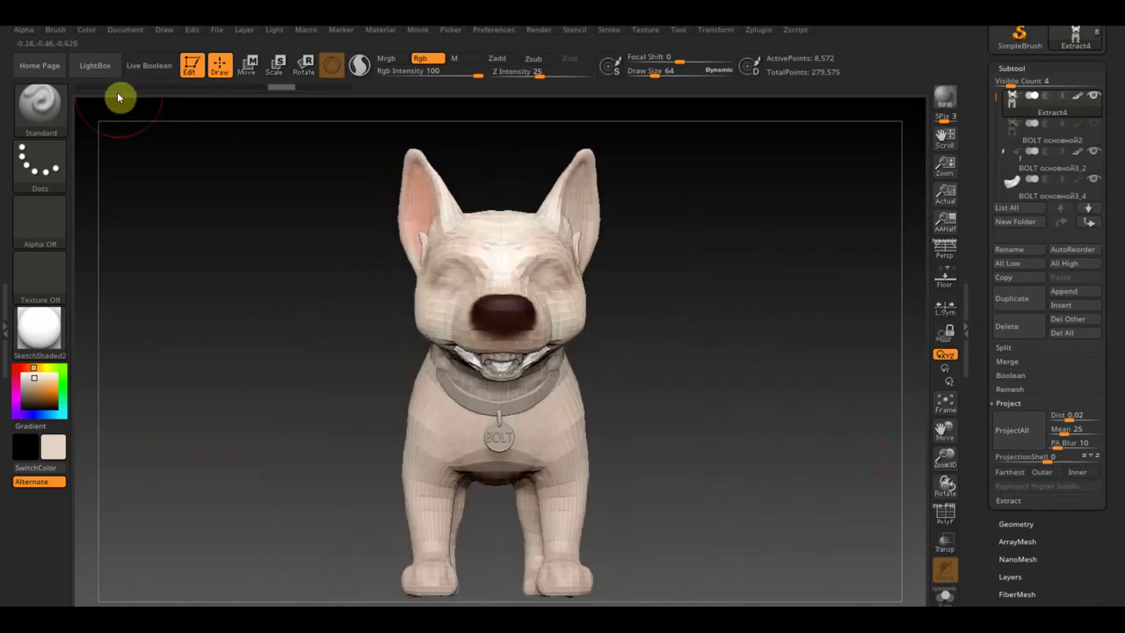
Scrub the Undo History back to the detailed 387,956-point cream-coloured sculpt
click(114, 85)
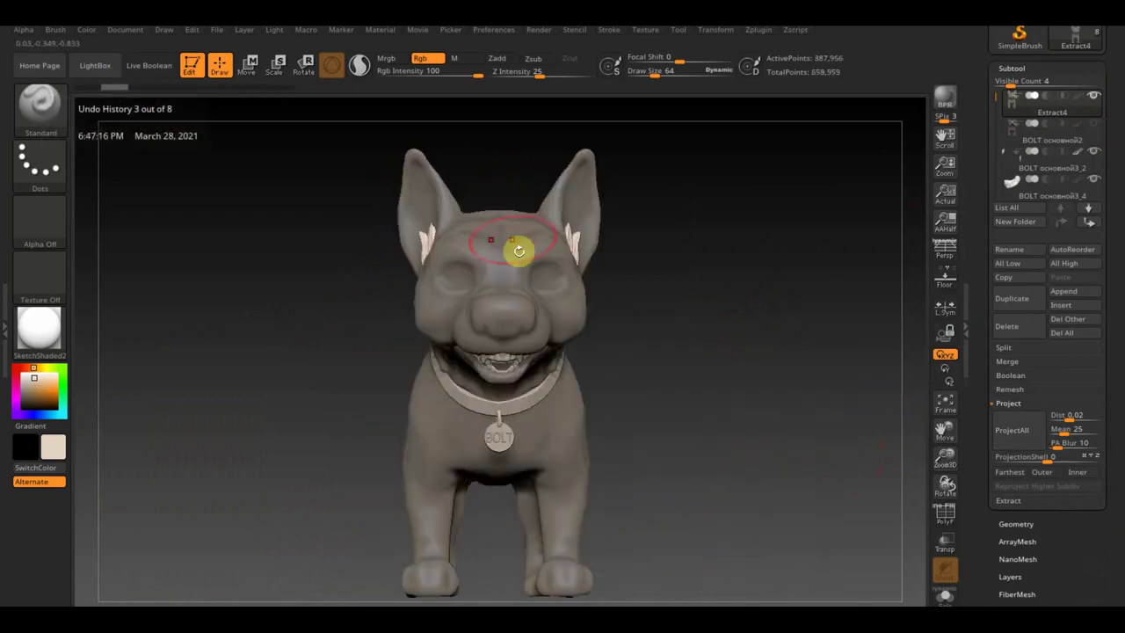
key(ctrl+shift+z)
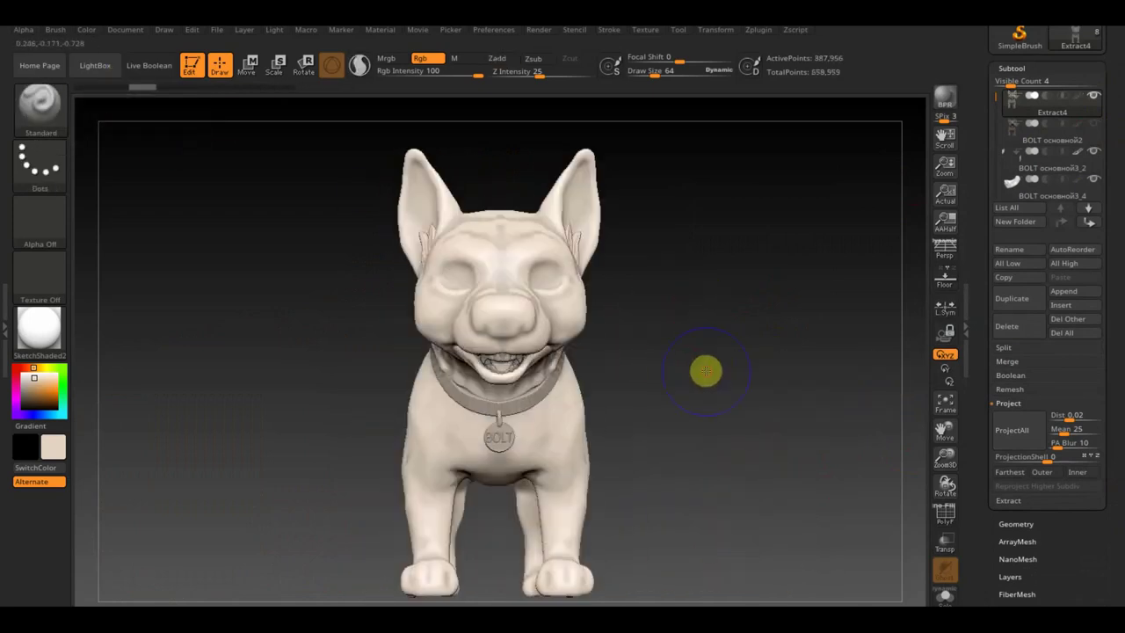
key(ctrl+shift+z)
In ZRemesher, set Target Polygons Count to 0.3726 with Same, Half and Adapt off
click(1024, 525)
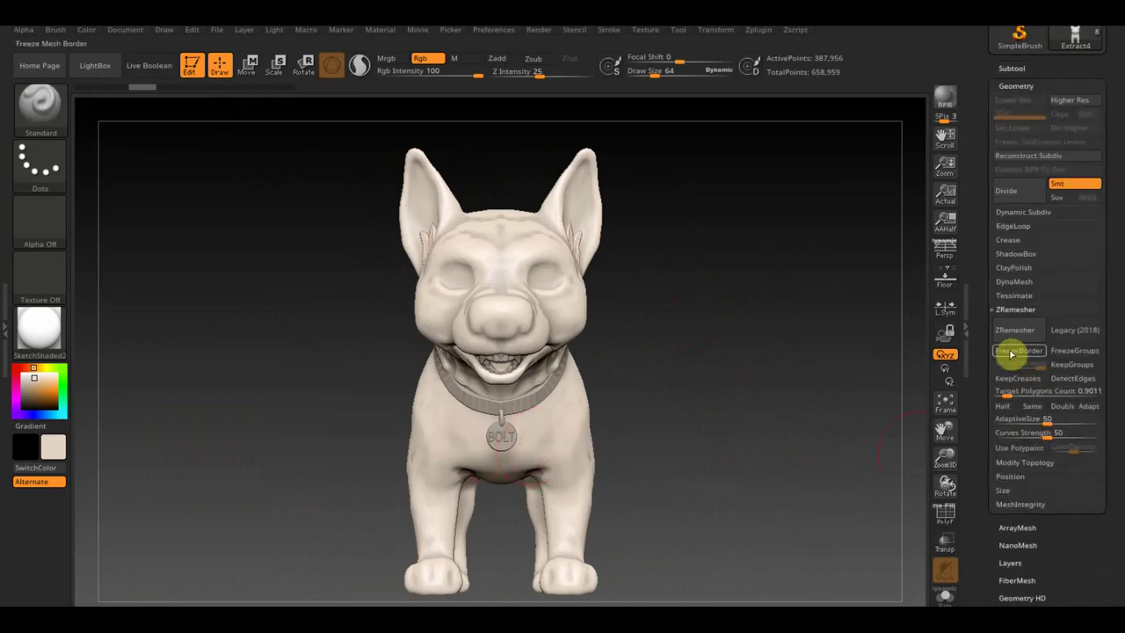
click(1013, 392)
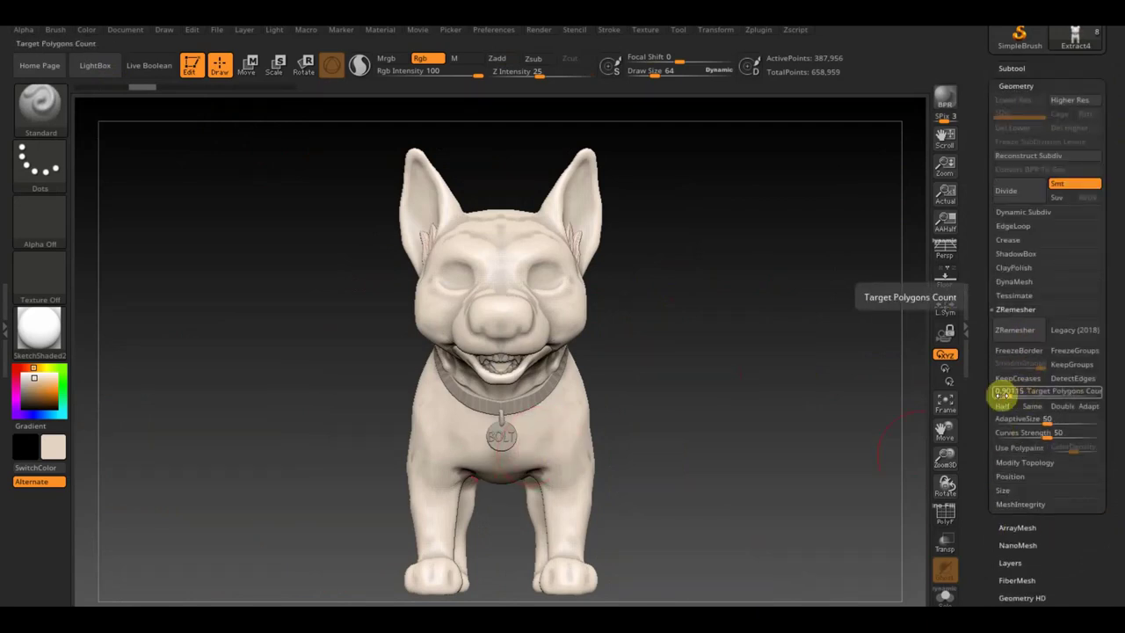
drag(1004, 395, 1003, 396)
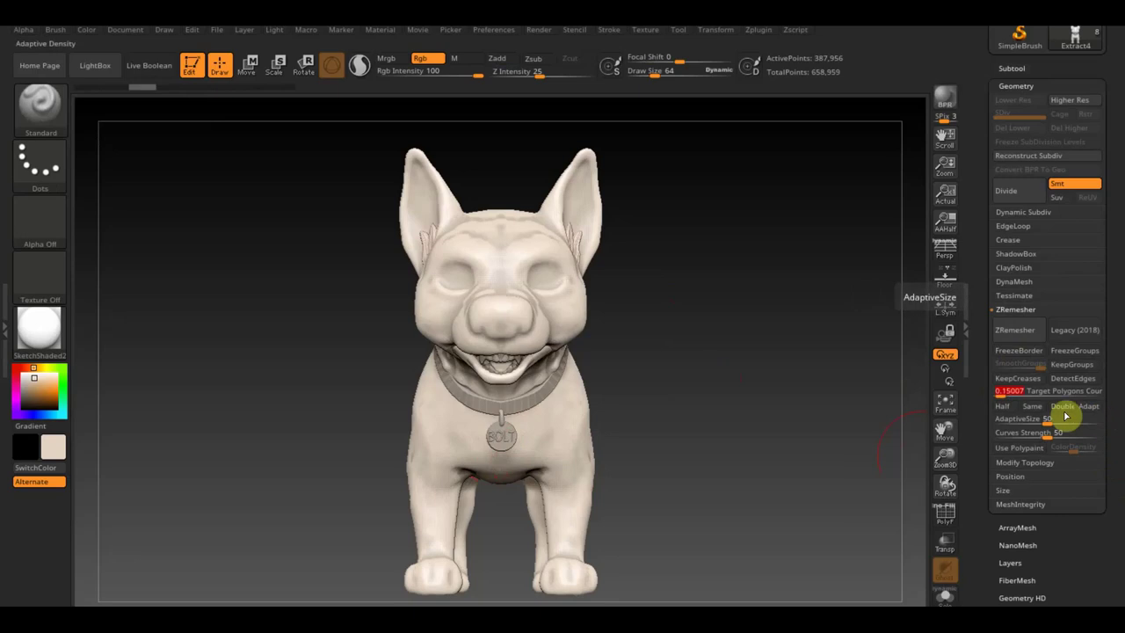
click(1035, 408)
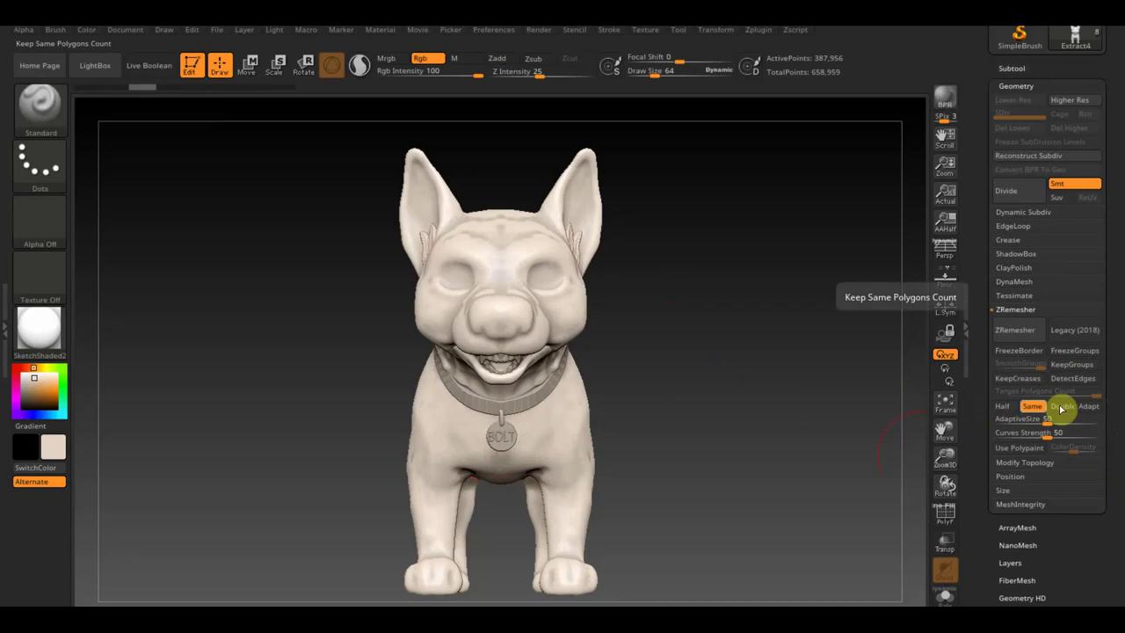
click(1003, 407)
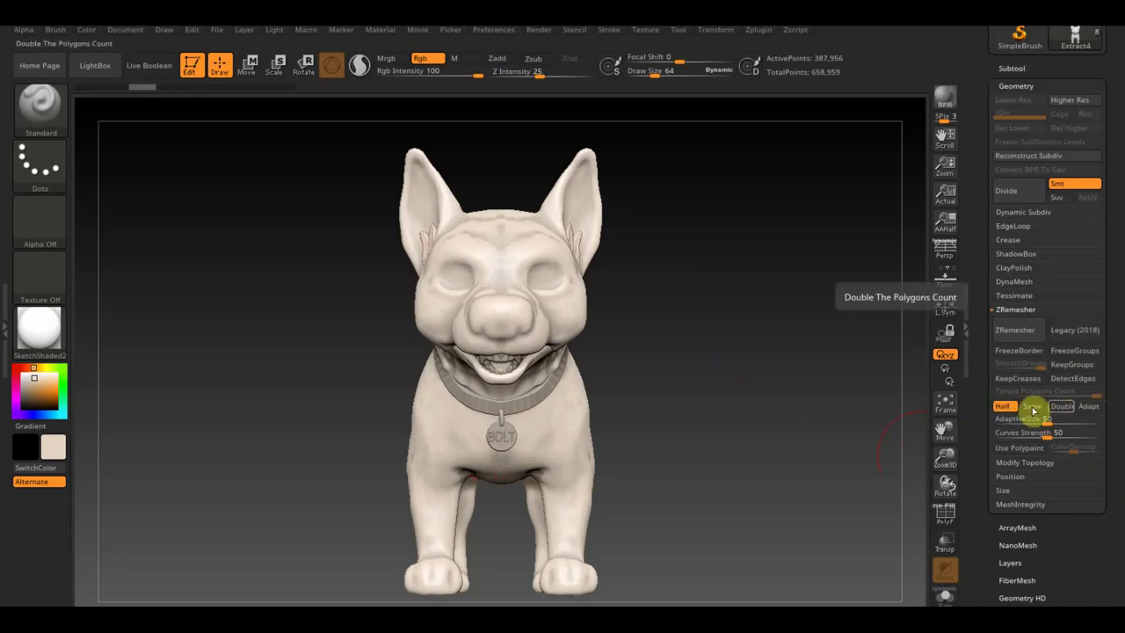
click(1090, 408)
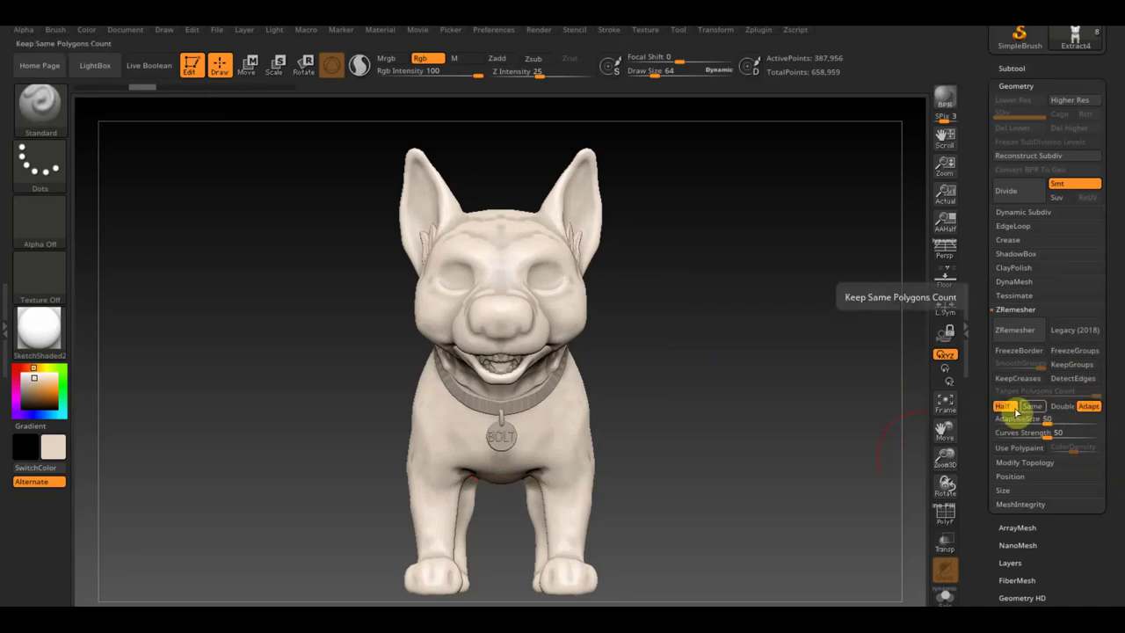
click(1003, 406)
click(1091, 407)
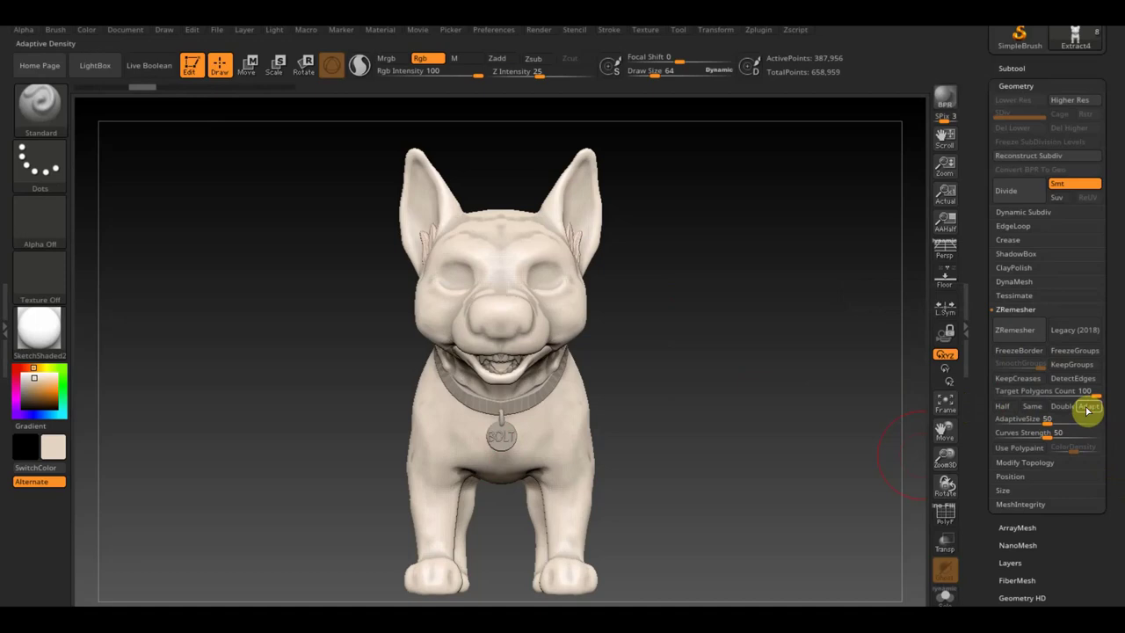
click(1075, 391)
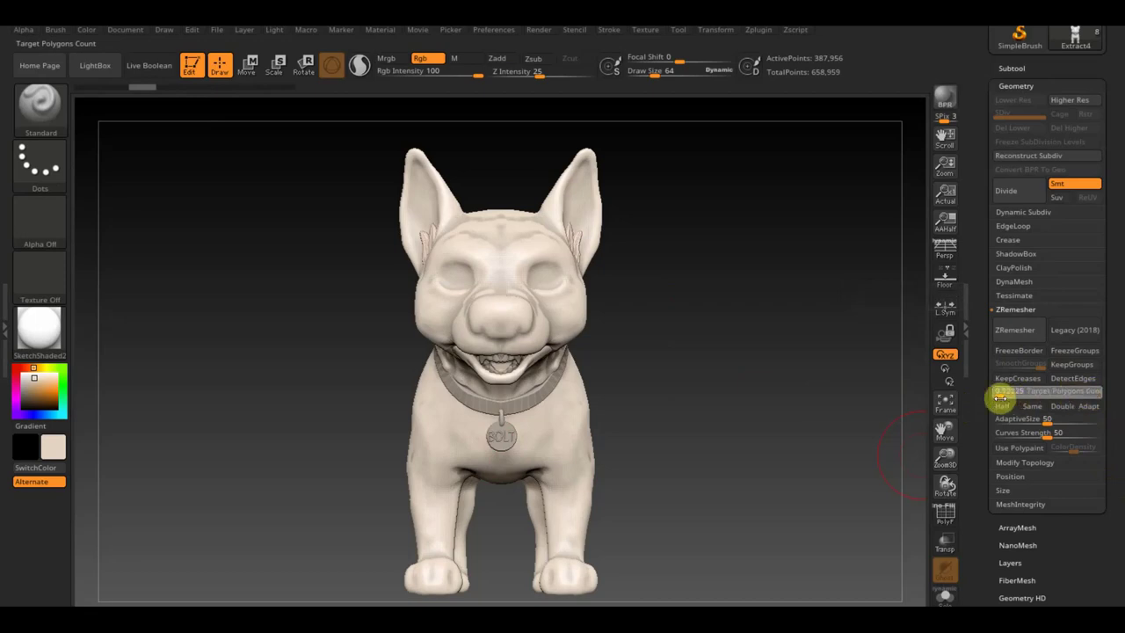
ZRemesh at a 0.3726 target to 916 points, then subdivide to 3,647 points
click(1014, 330)
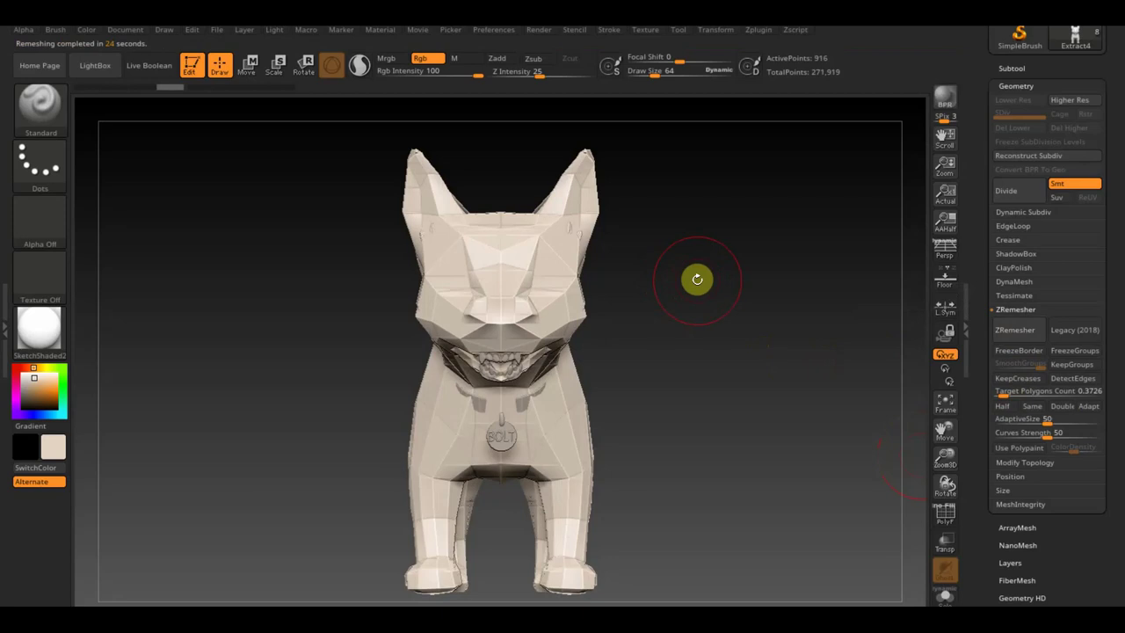
key(ctrl+d)
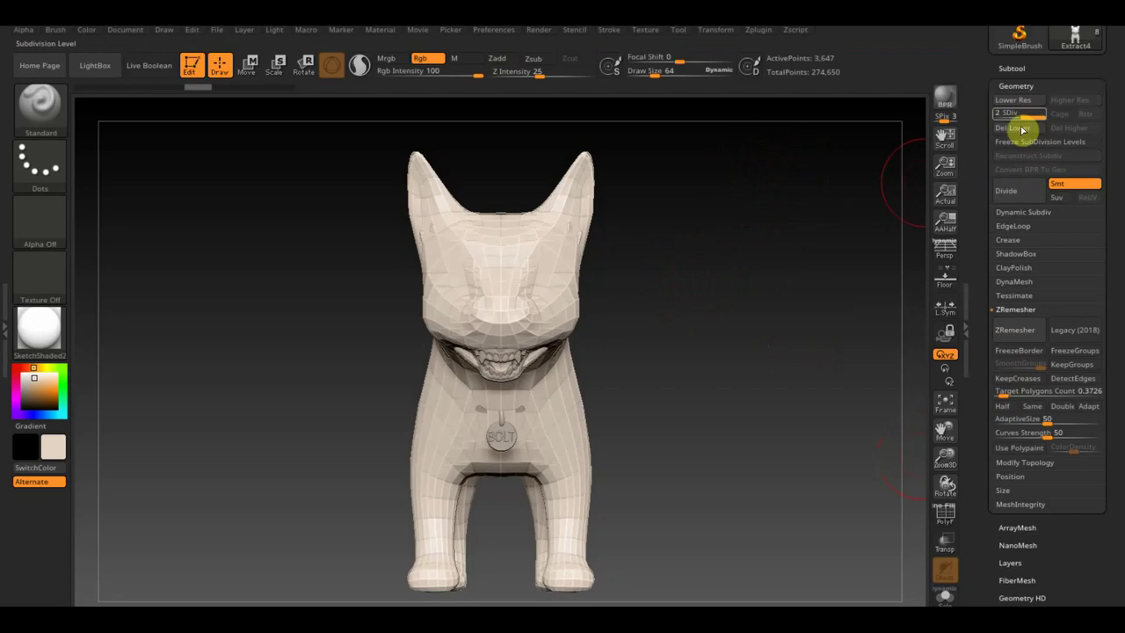
Show the original sculpt, ProjectAll its detail and polypaint onto the coarse remesh, then hide it
click(1012, 67)
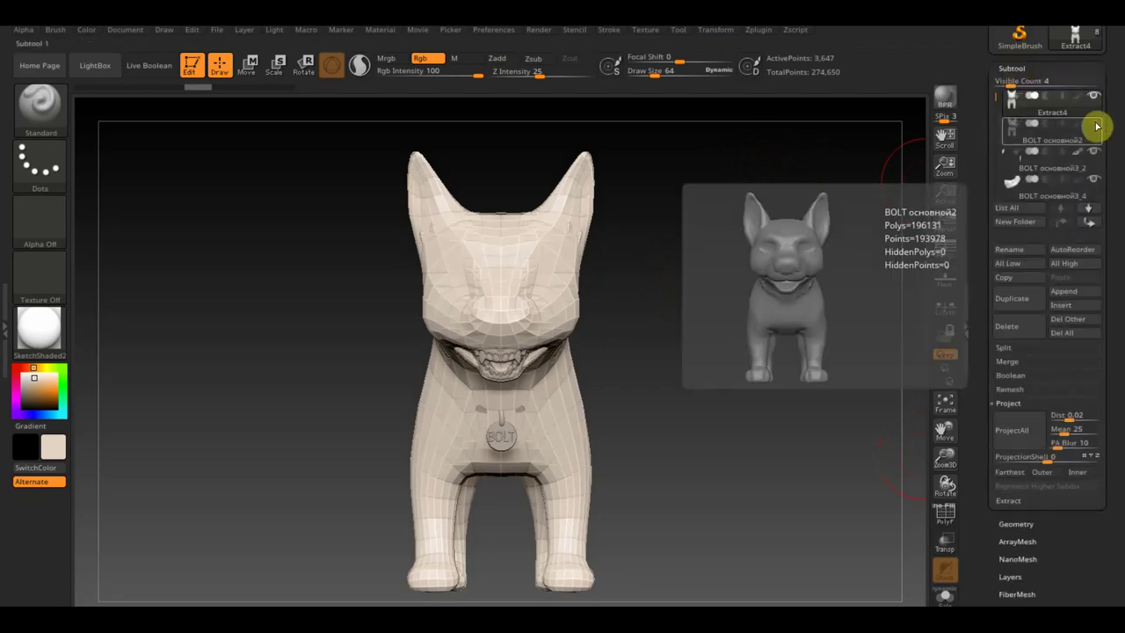
click(1093, 123)
click(1079, 126)
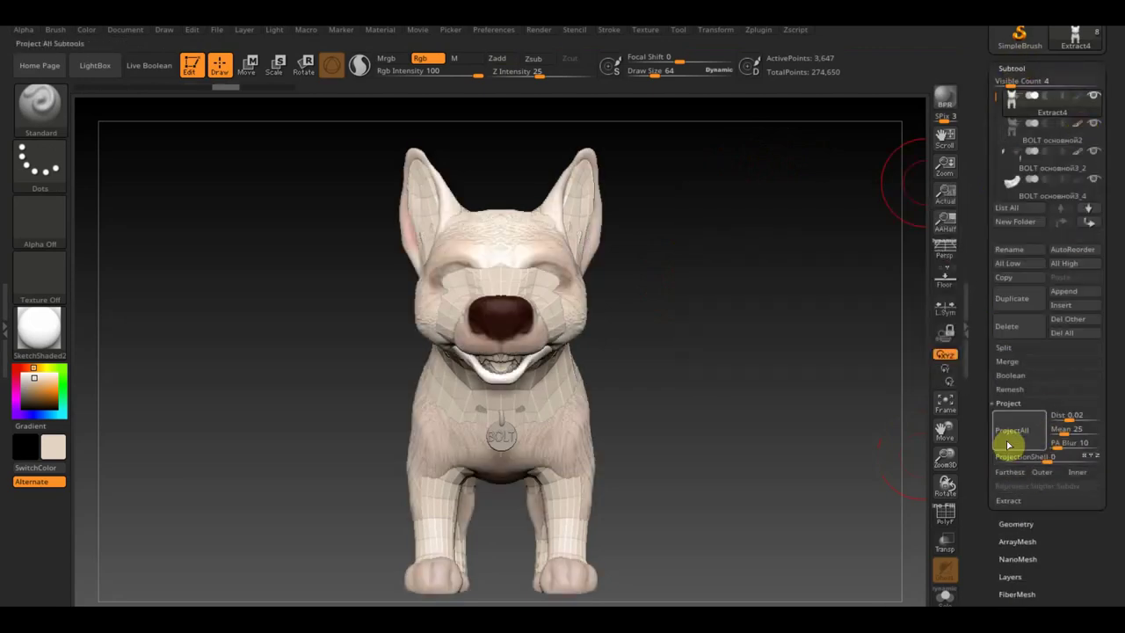
click(1023, 437)
click(839, 463)
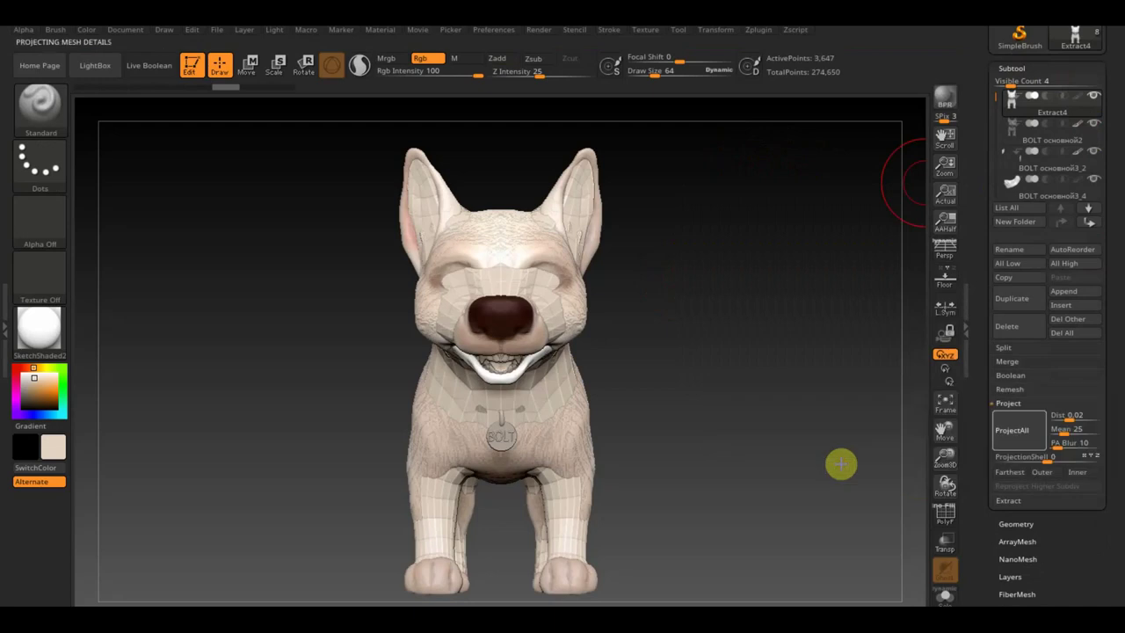
click(1093, 123)
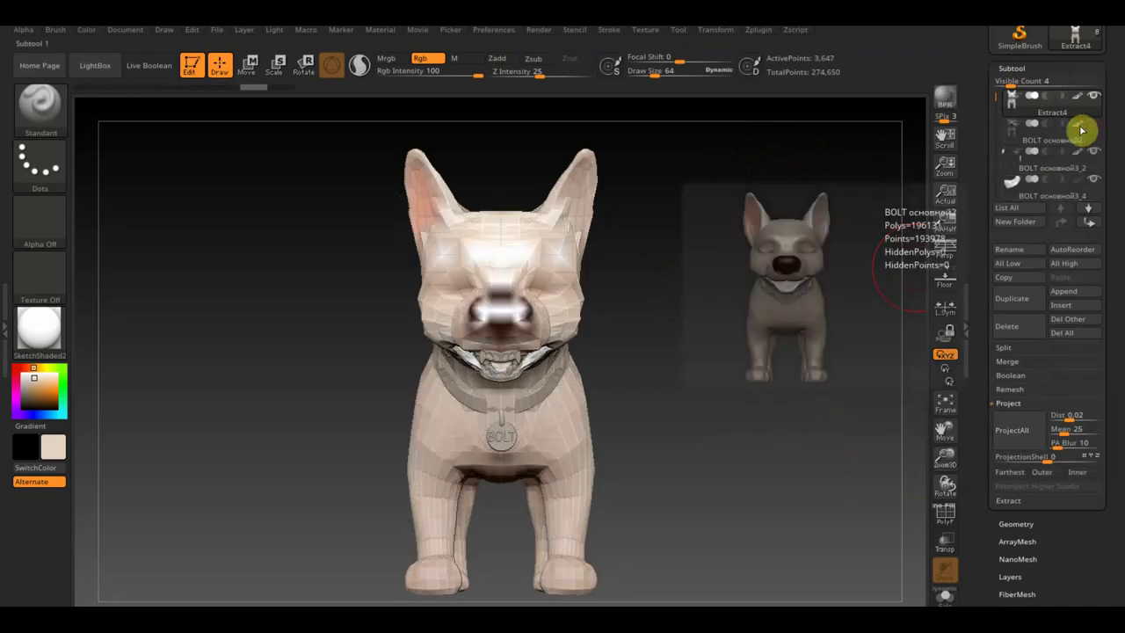
Subdivide the remesh to 14,559 points, then return to the 387,956-point original sculpt
drag(862, 235, 739, 323)
mouse_move(771, 323)
mouse_down()
mouse_move(654, 321)
mouse_move(750, 329)
mouse_up()
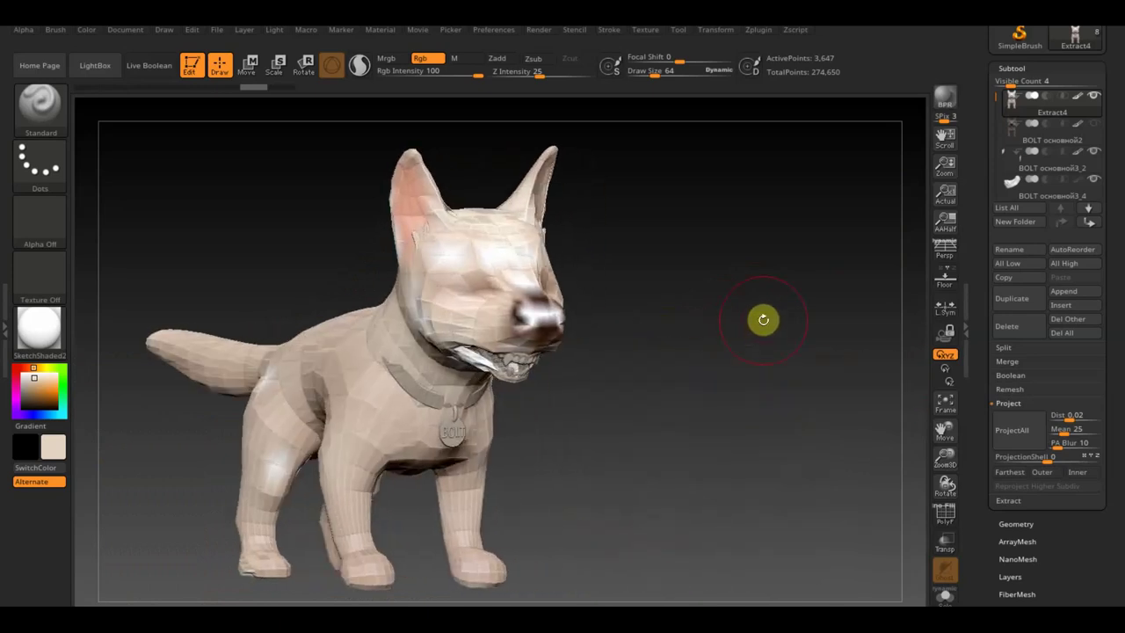
key(ctrl+d)
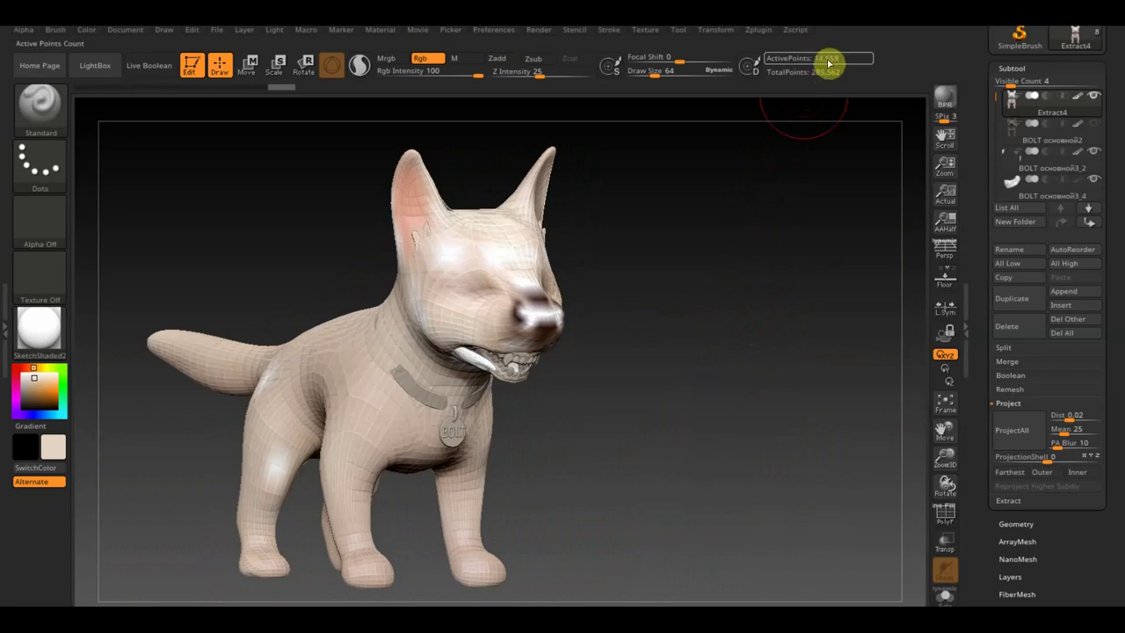
click(113, 88)
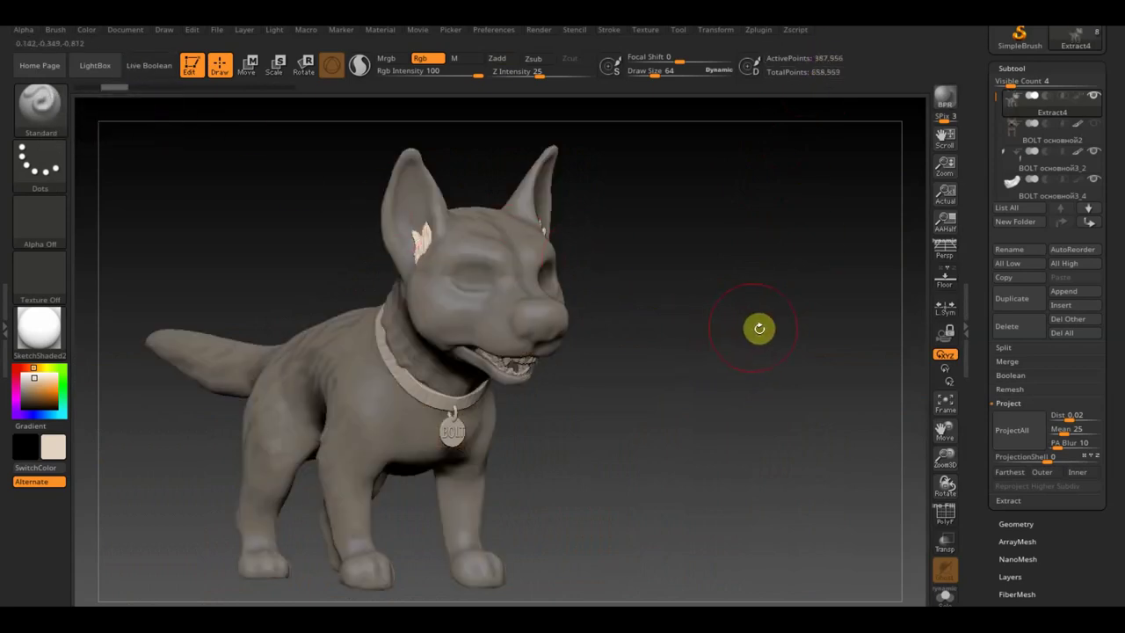
key(ctrl+shift+z)
key(ctrl+shift+z)
key(ctrl+shift+z)
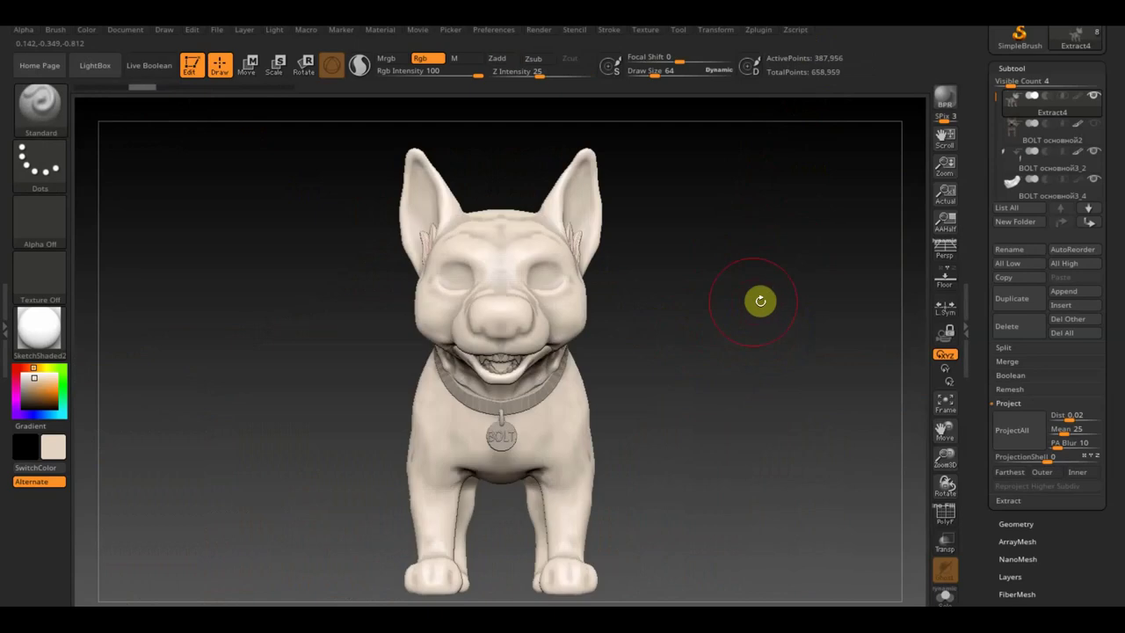
Enable Adapt, set Target Polygons Count to 1.0402, and ZRemesh the dog to 4,994 points
click(1017, 524)
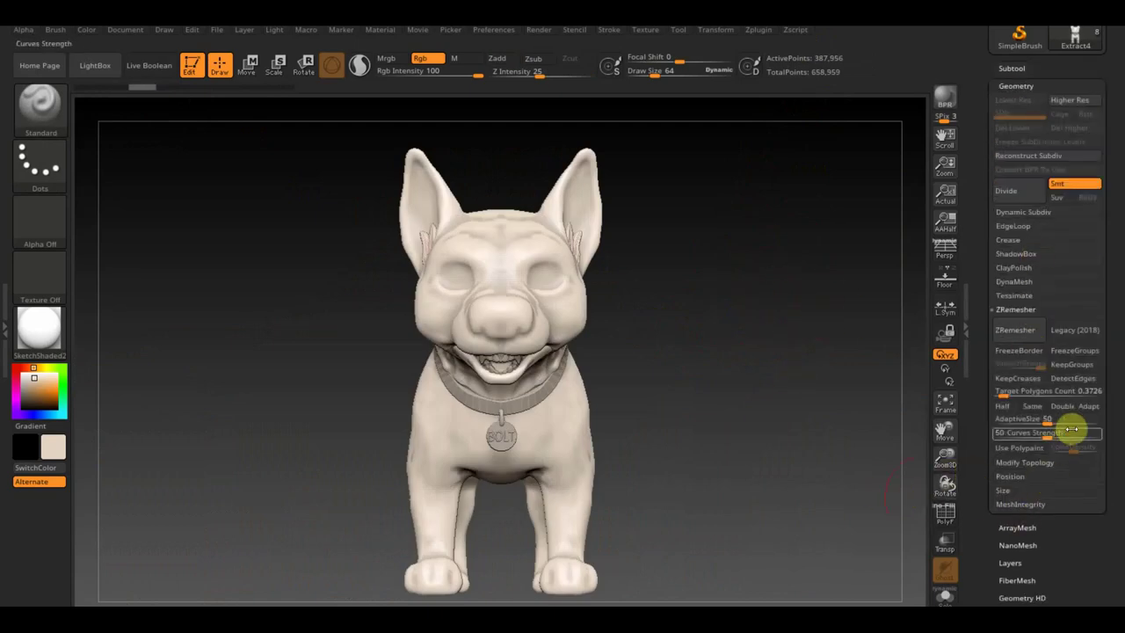
click(1090, 407)
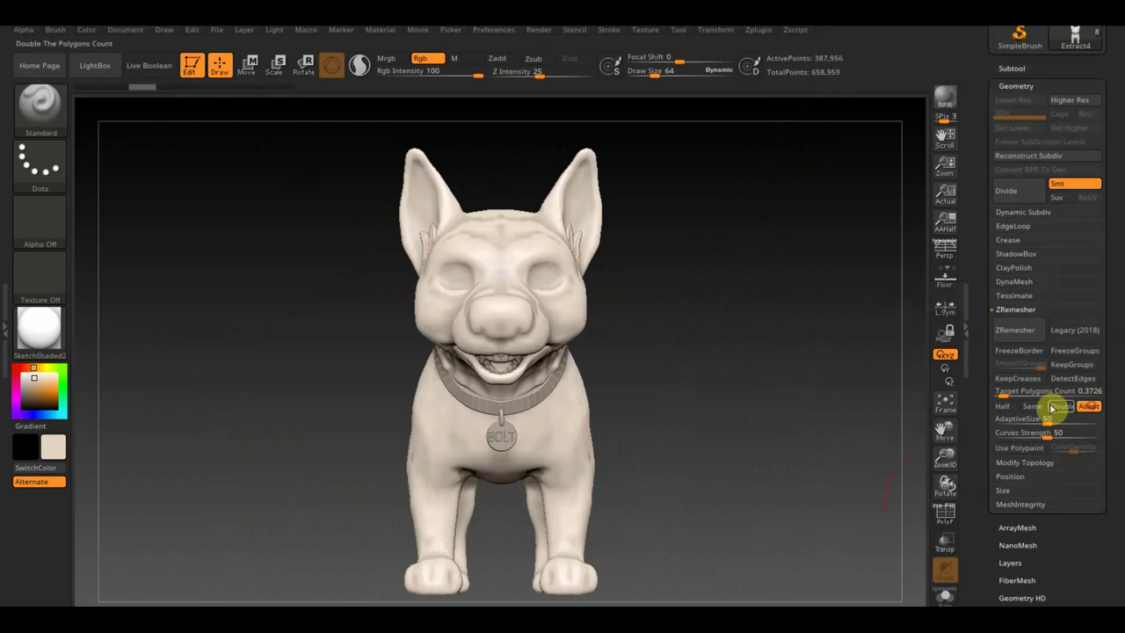
drag(1005, 397, 1007, 397)
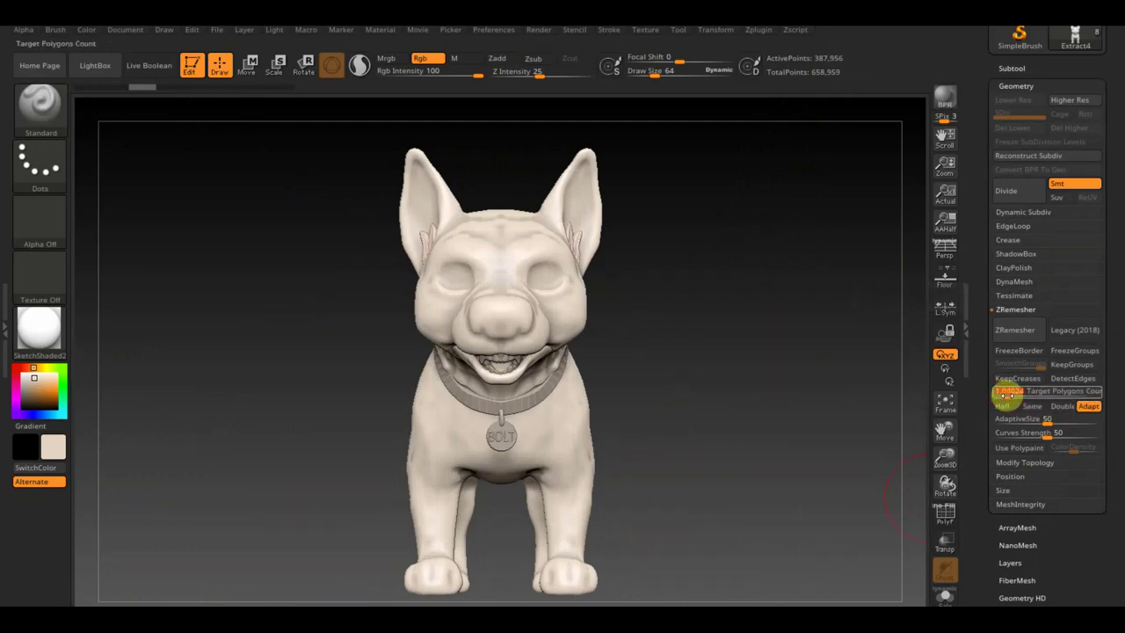
click(1020, 332)
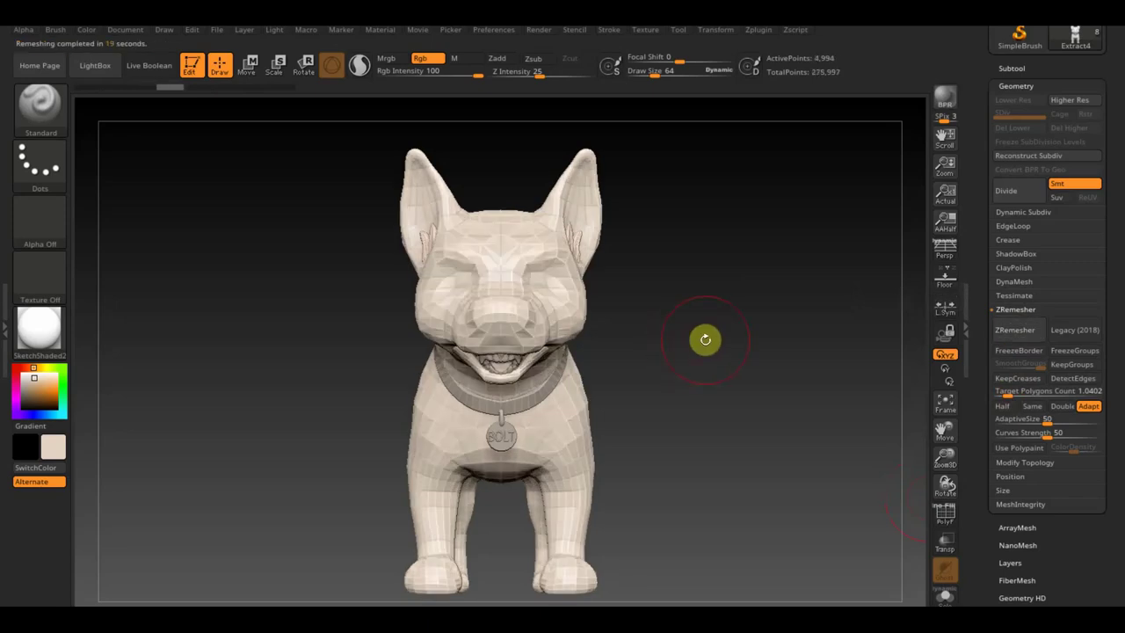
ProjectAll the original's detail and polypaint onto the 4,994-point remesh, then hide the original
mouse_move(701, 366)
mouse_down()
mouse_move(726, 369)
mouse_move(835, 303)
mouse_up()
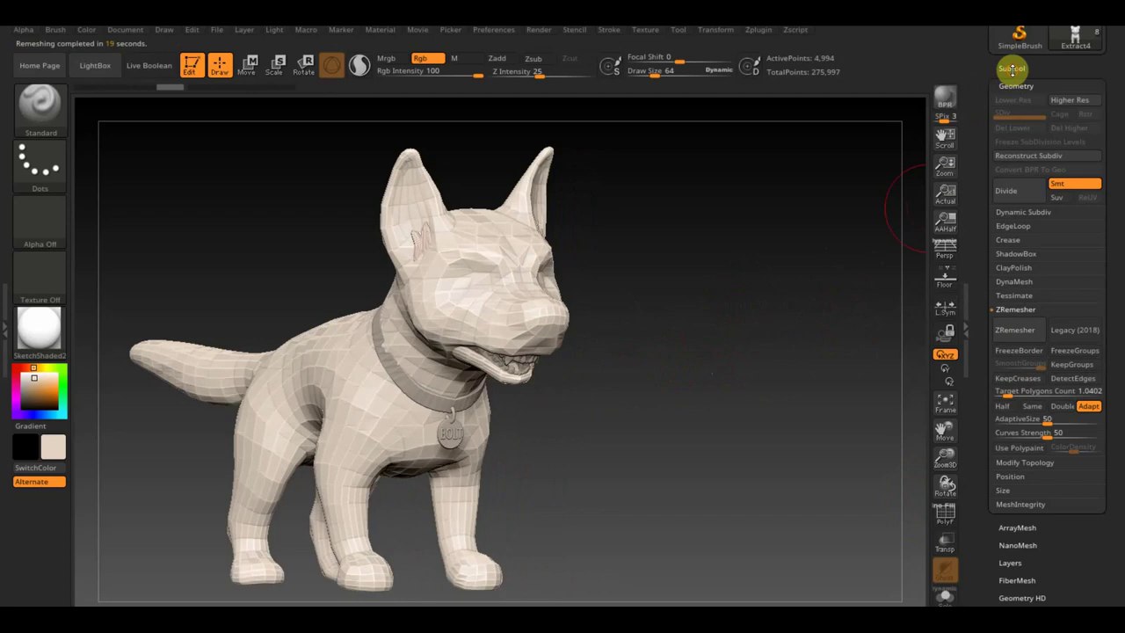
click(1011, 69)
click(1096, 124)
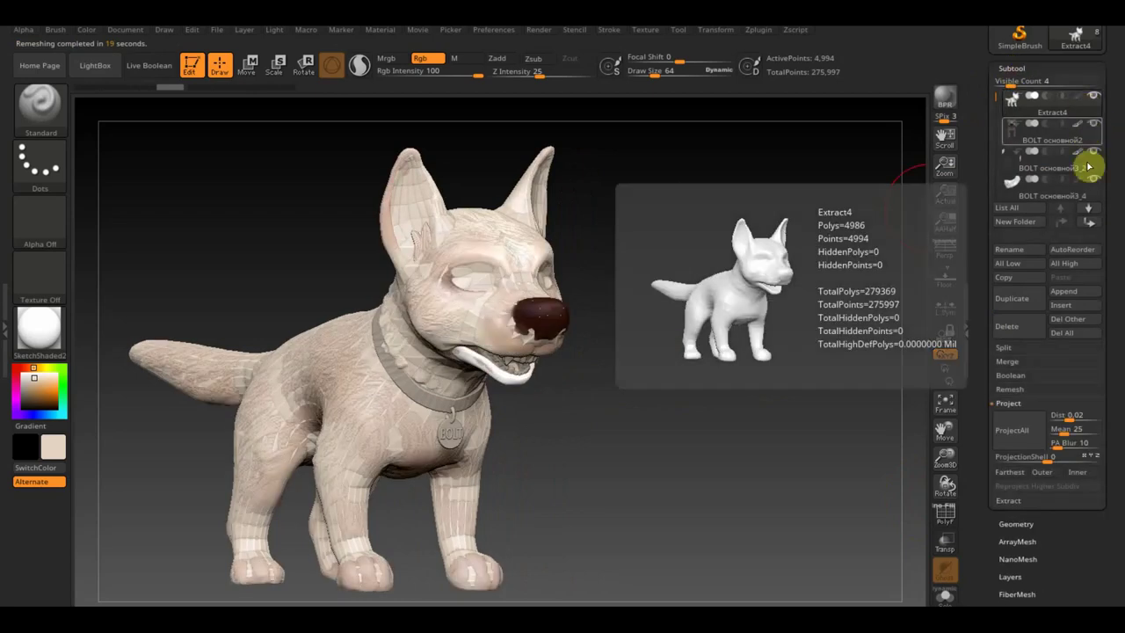
click(1024, 431)
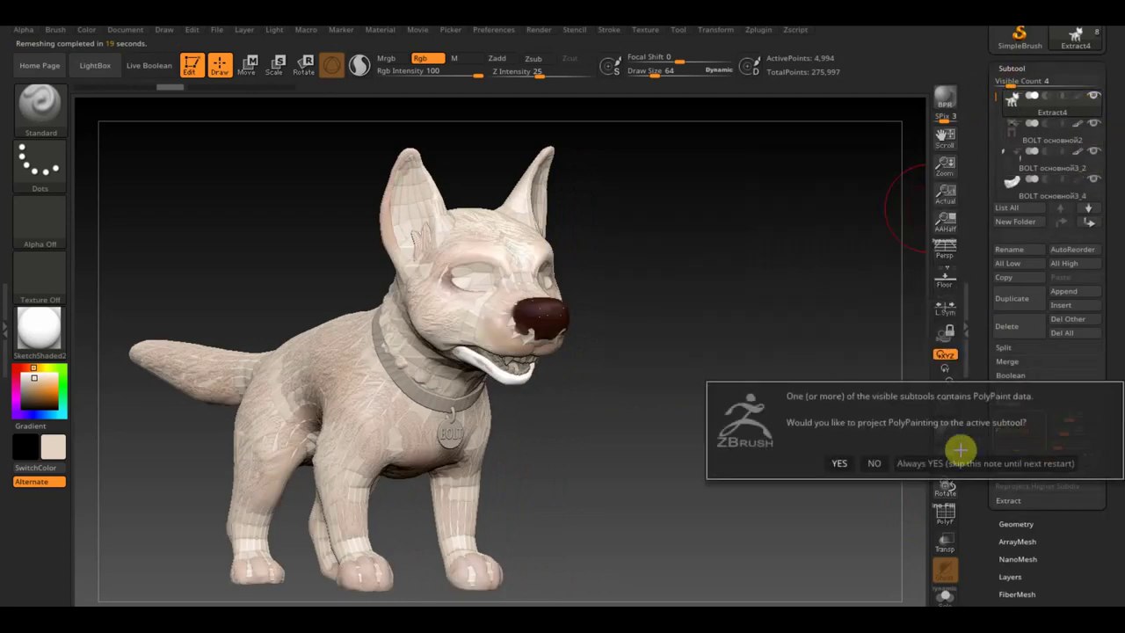
click(839, 465)
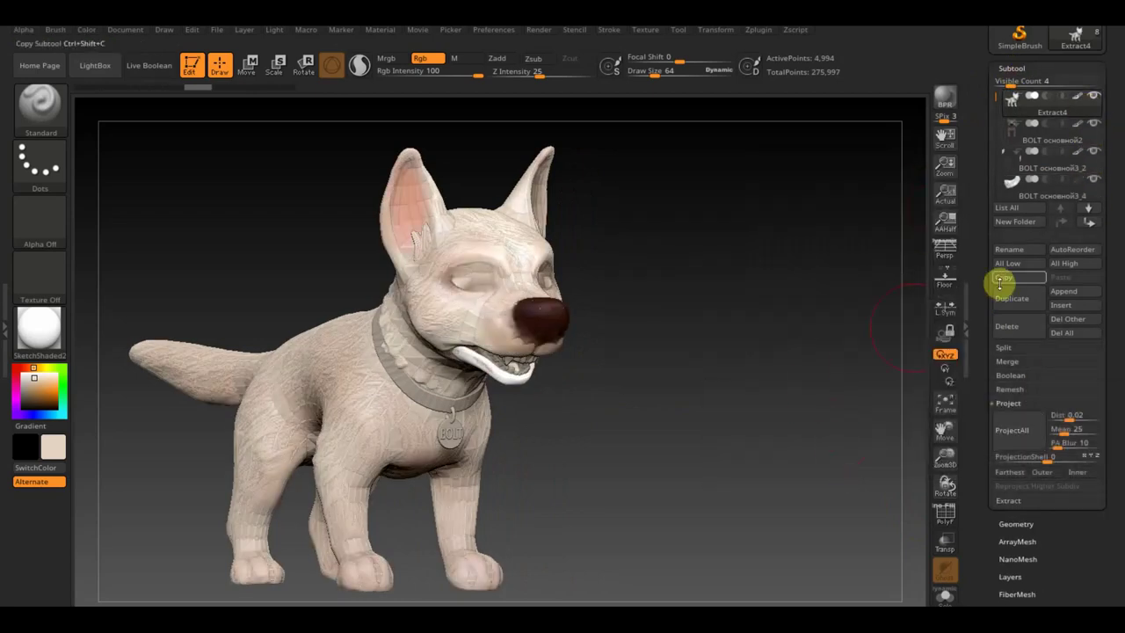
click(1093, 123)
mouse_move(774, 309)
mouse_down()
mouse_move(678, 375)
mouse_move(596, 379)
mouse_up()
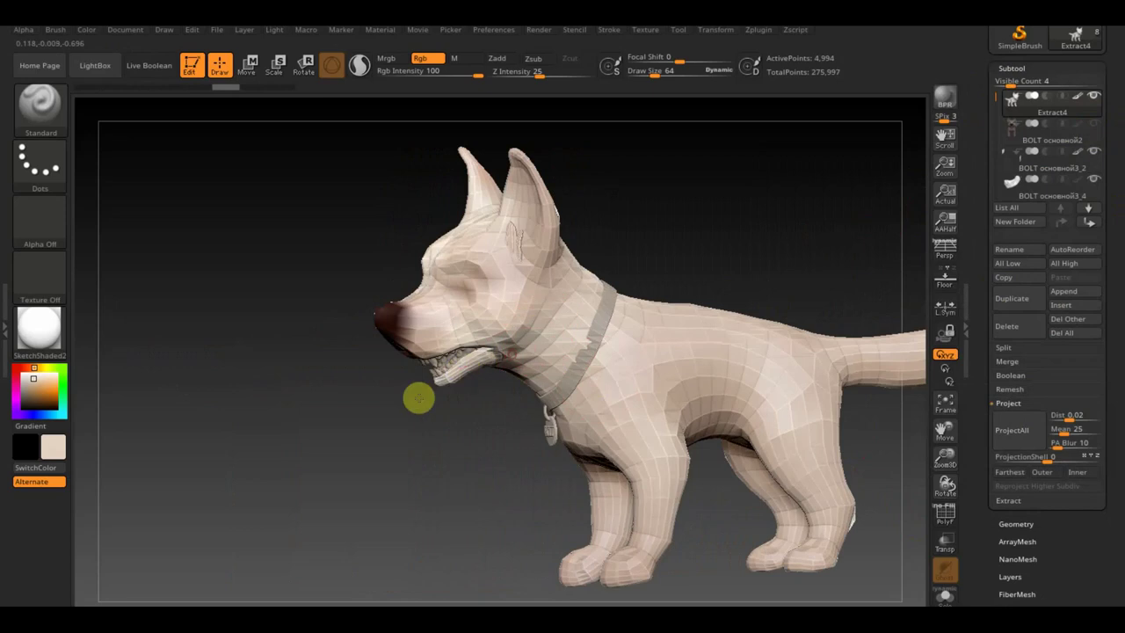
mouse_move(430, 399)
mouse_down()
mouse_move(427, 462)
mouse_move(490, 445)
mouse_move(519, 402)
mouse_up()
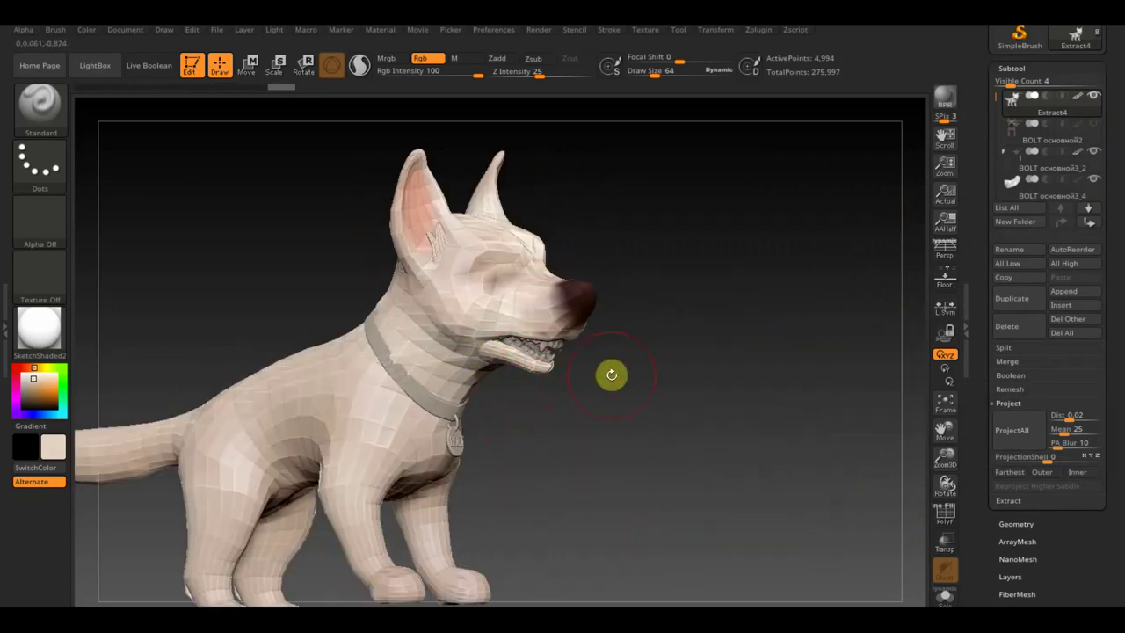
drag(689, 420, 773, 455)
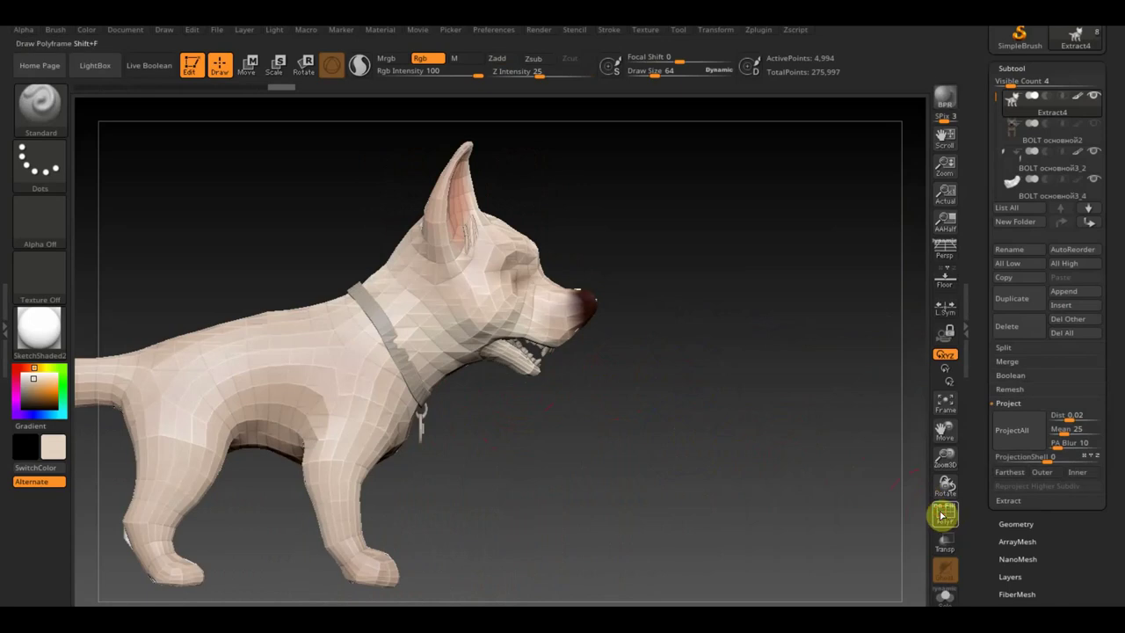
Turn PolyF on and orbit the low-poly dog to inspect its front and side topology
click(941, 515)
drag(678, 484, 615, 485)
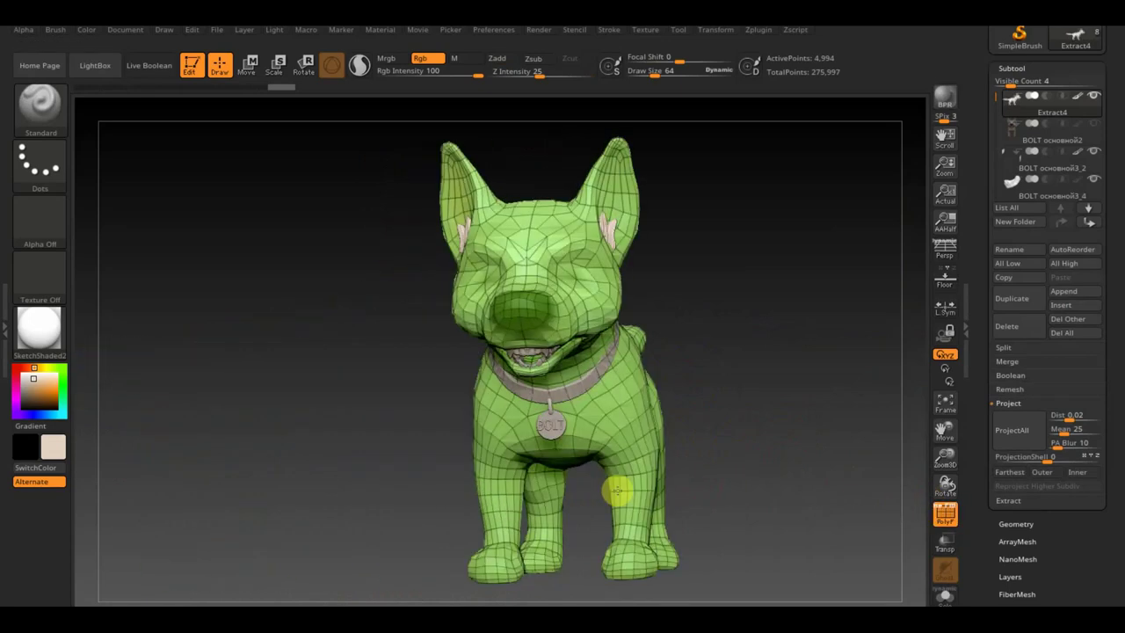
mouse_move(780, 409)
shift+mouse_down()
mouse_move(743, 387)
mouse_move(746, 399)
mouse_move(761, 372)
mouse_move(746, 399)
mouse_move(730, 392)
mouse_move(695, 420)
mouse_move(642, 417)
shift+mouse_up()
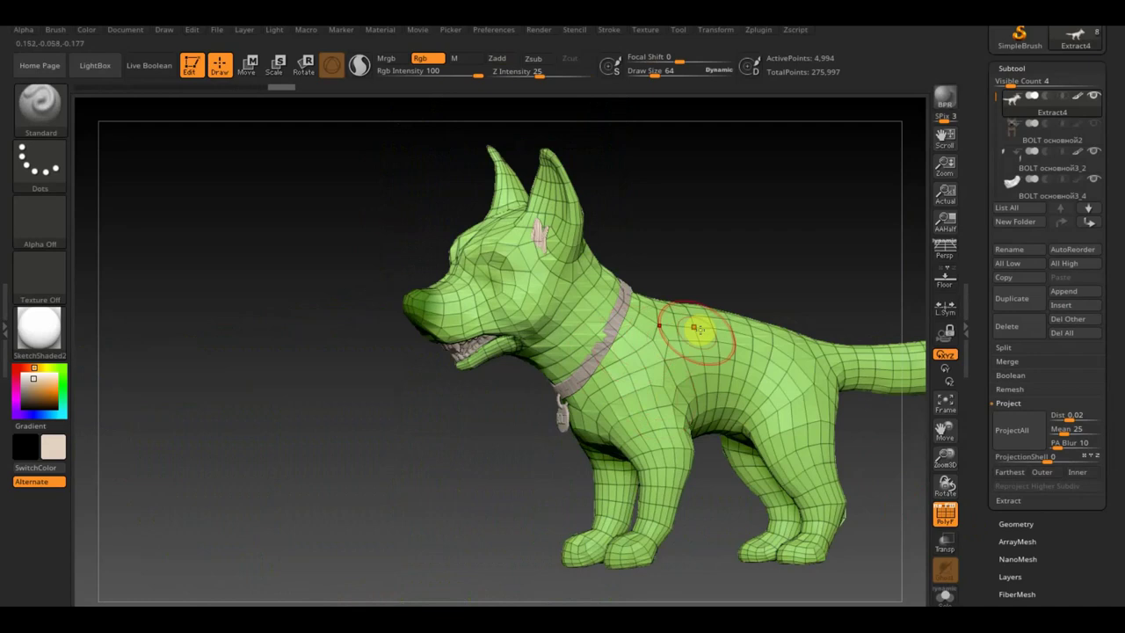
mouse_move(731, 240)
mouse_down()
mouse_move(651, 241)
mouse_move(649, 282)
mouse_move(708, 281)
mouse_move(728, 239)
mouse_up()
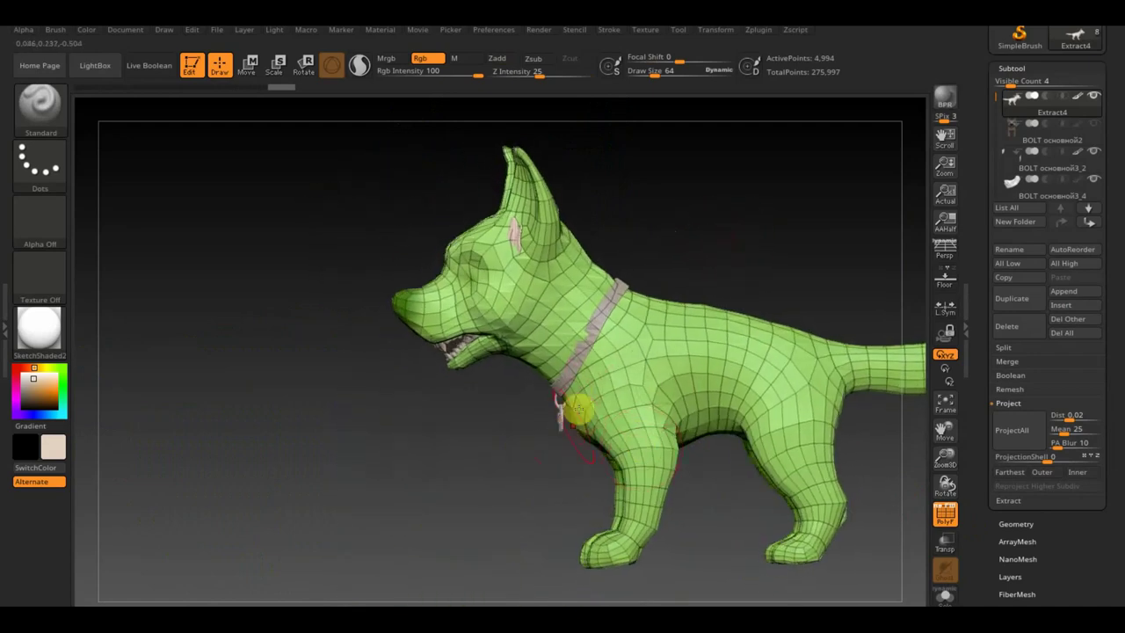
shift+drag(472, 452, 525, 452)
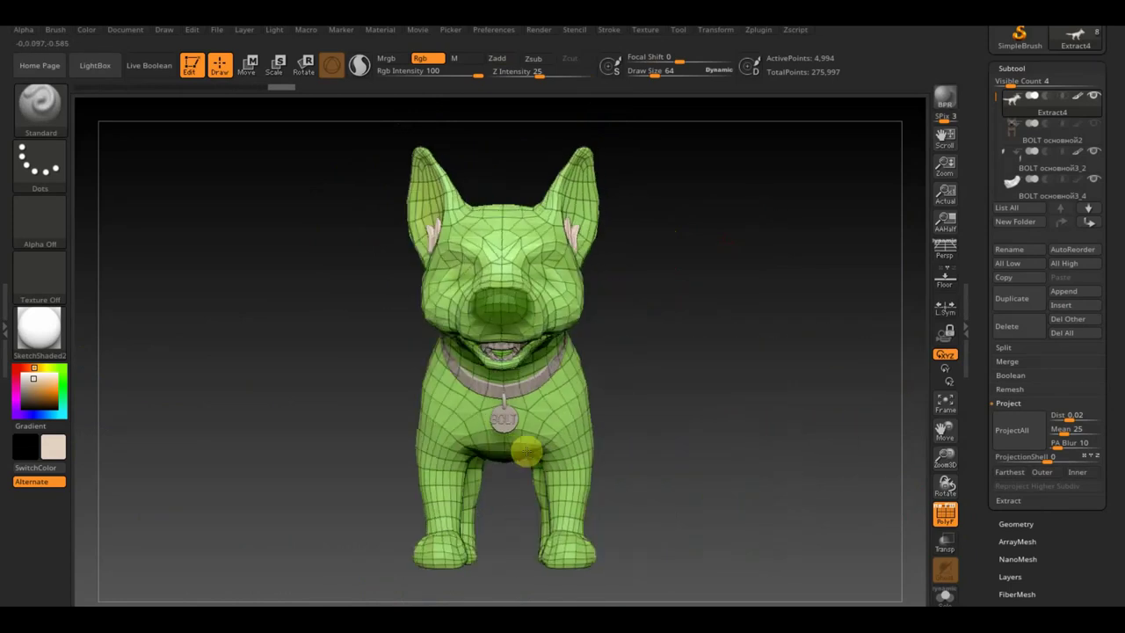
click(757, 30)
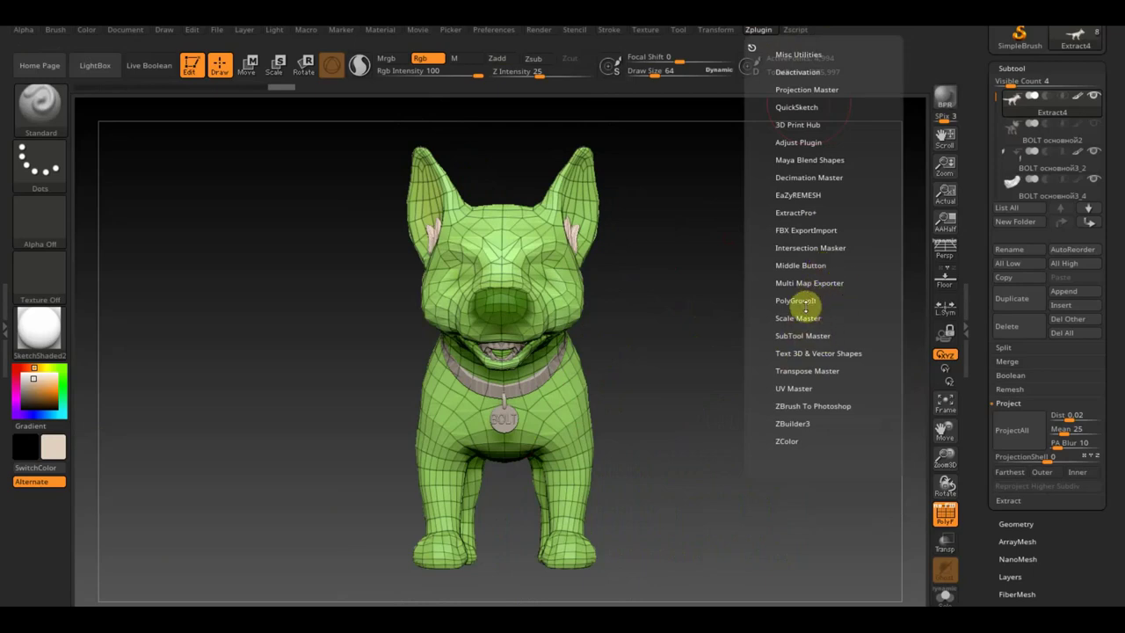
click(847, 319)
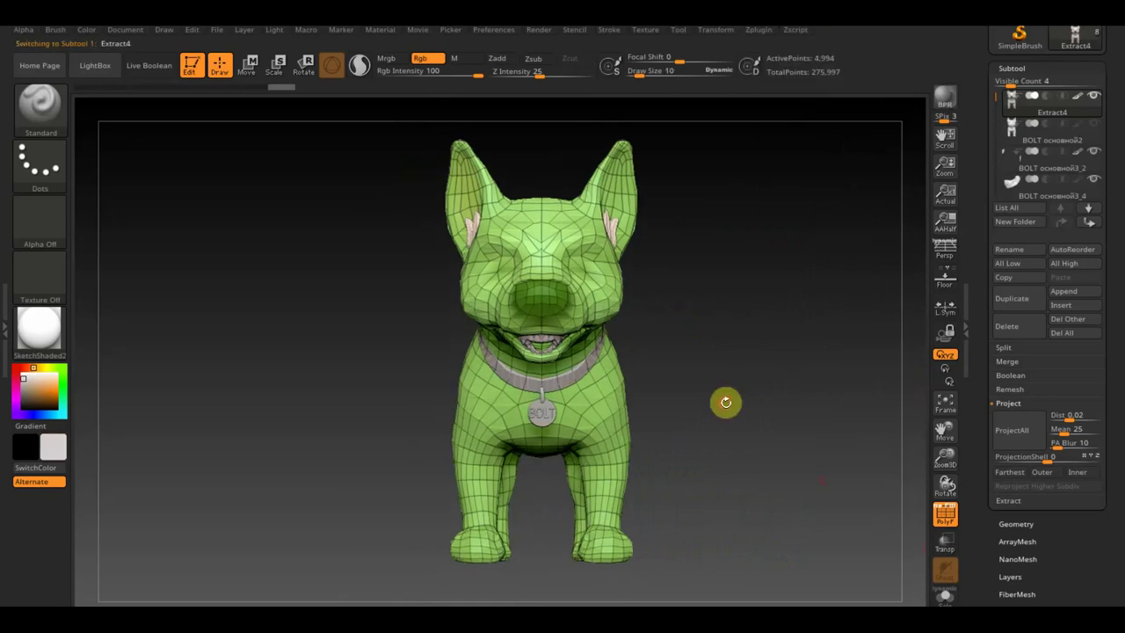
mouse_move(742, 404)
mouse_down()
mouse_move(827, 398)
mouse_move(766, 406)
mouse_up()
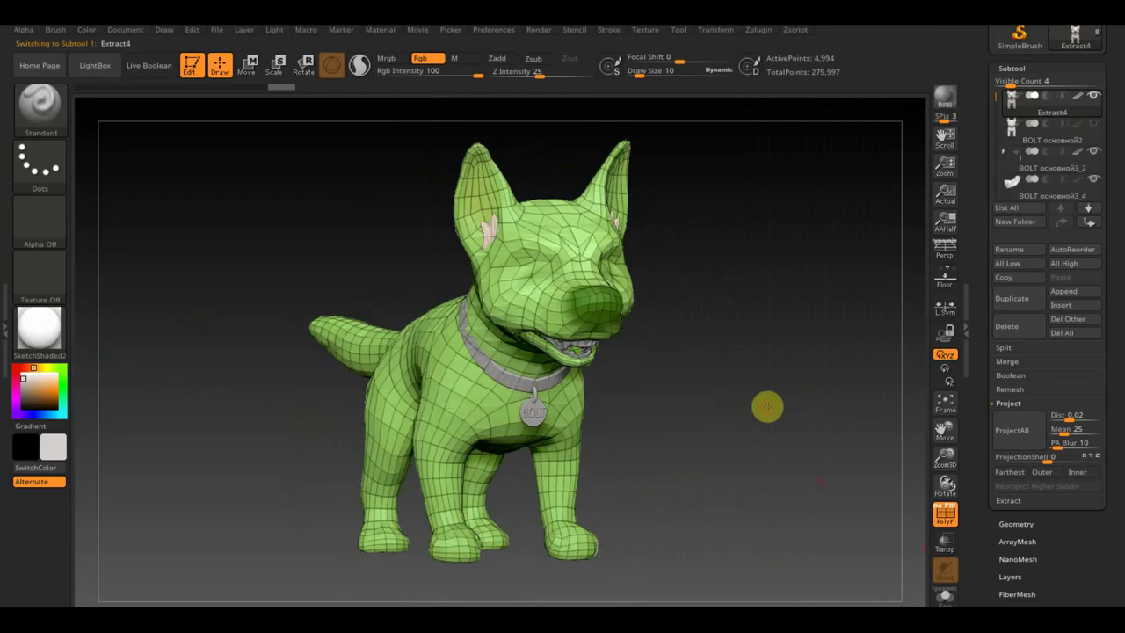
mouse_move(733, 393)
mouse_down()
mouse_move(797, 395)
mouse_move(794, 410)
mouse_move(779, 390)
mouse_move(786, 399)
mouse_up()
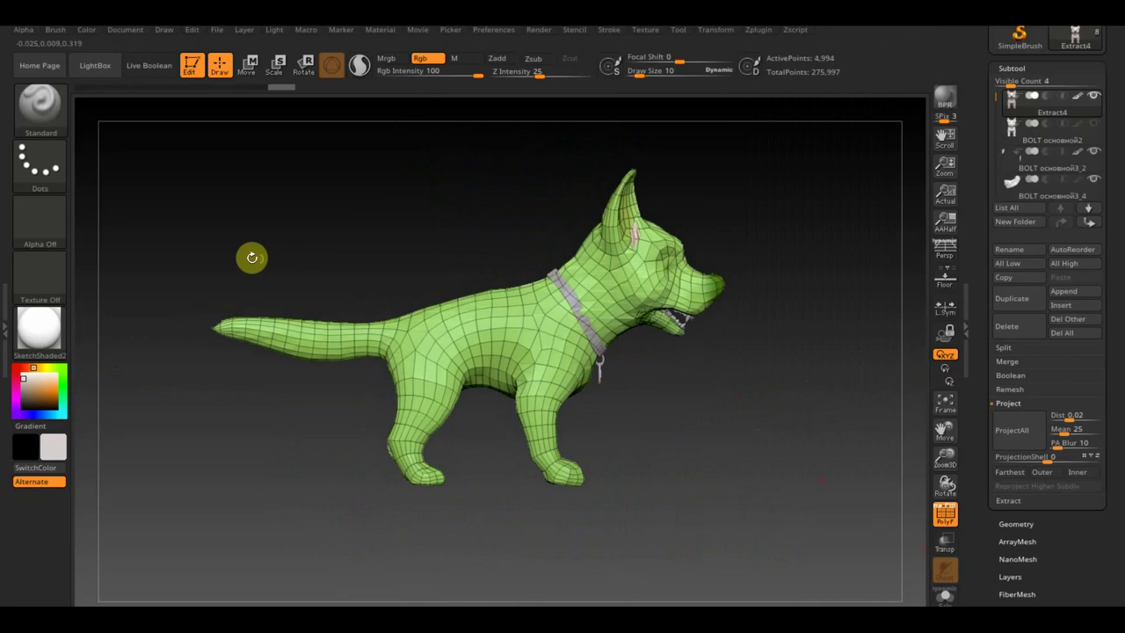
Mask the tail, hind legs and rear body and make them a new polygroup
key(ctrl)
ctrl+drag(157, 204, 508, 552)
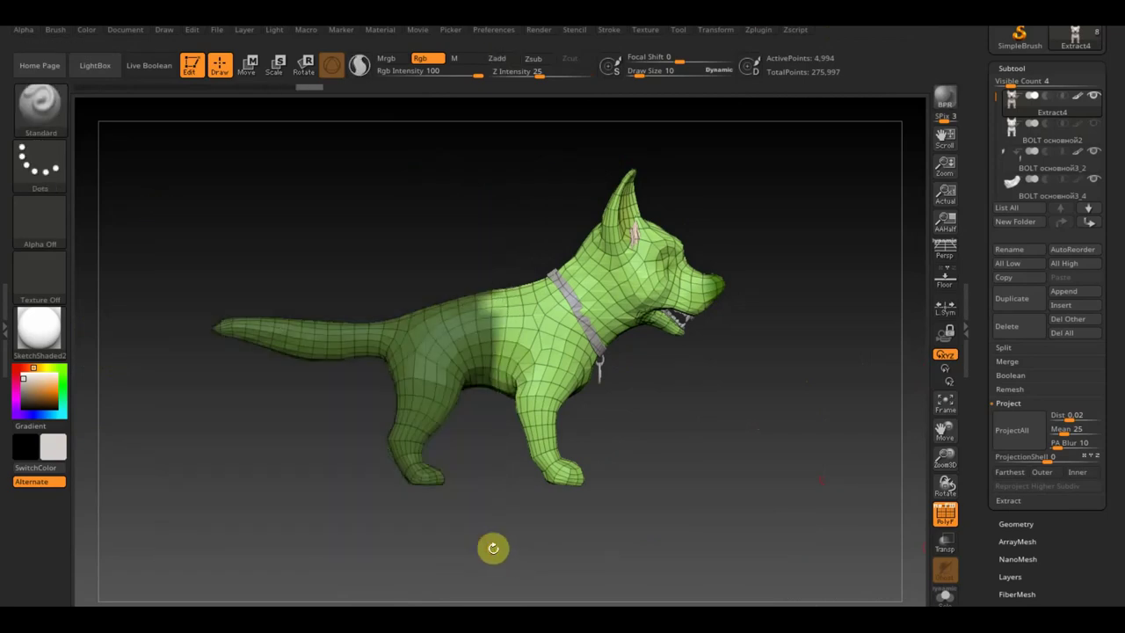
key(ctrl+w)
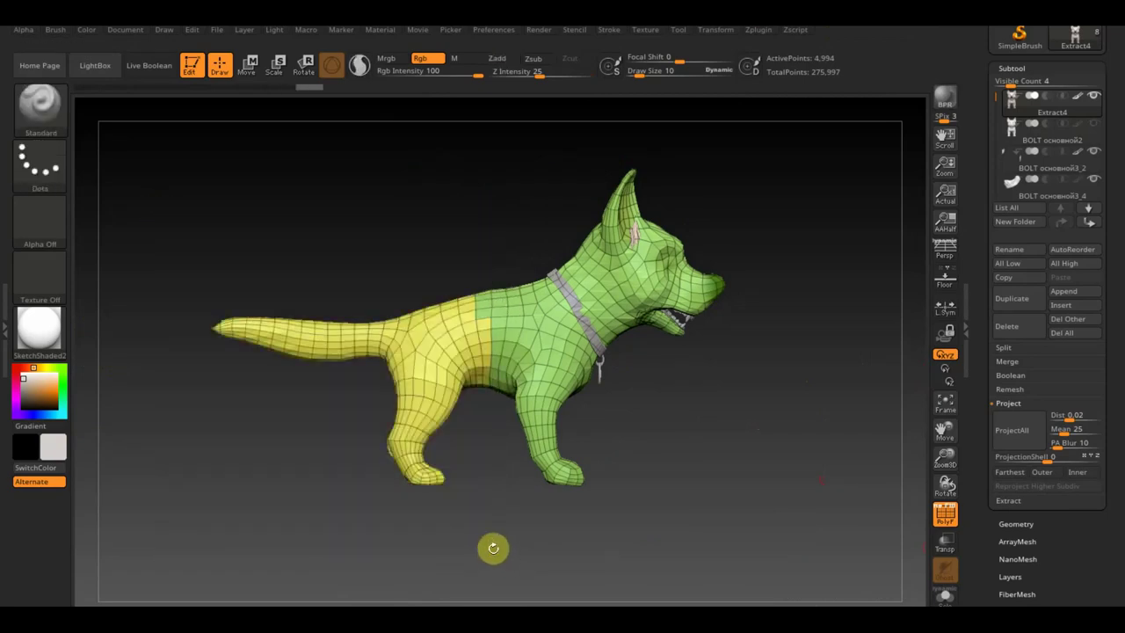
Hide the yellow rear polygroup, leaving a 3,185-point open-backed front half, and inspect the cut
ctrl+shift+click(422, 377)
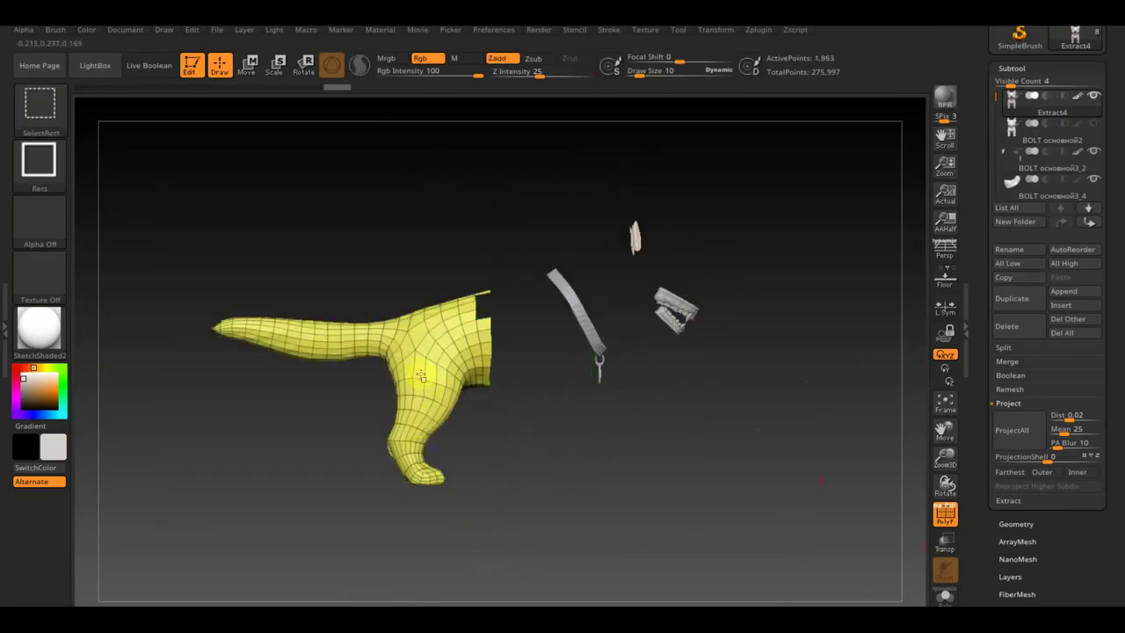
ctrl+shift+click(421, 373)
mouse_move(432, 376)
mouse_down()
mouse_move(512, 382)
mouse_move(575, 364)
mouse_move(533, 308)
mouse_move(488, 346)
mouse_move(513, 364)
mouse_move(431, 375)
mouse_up()
scroll(492, 372, up, 2)
scroll(494, 370, up, 3)
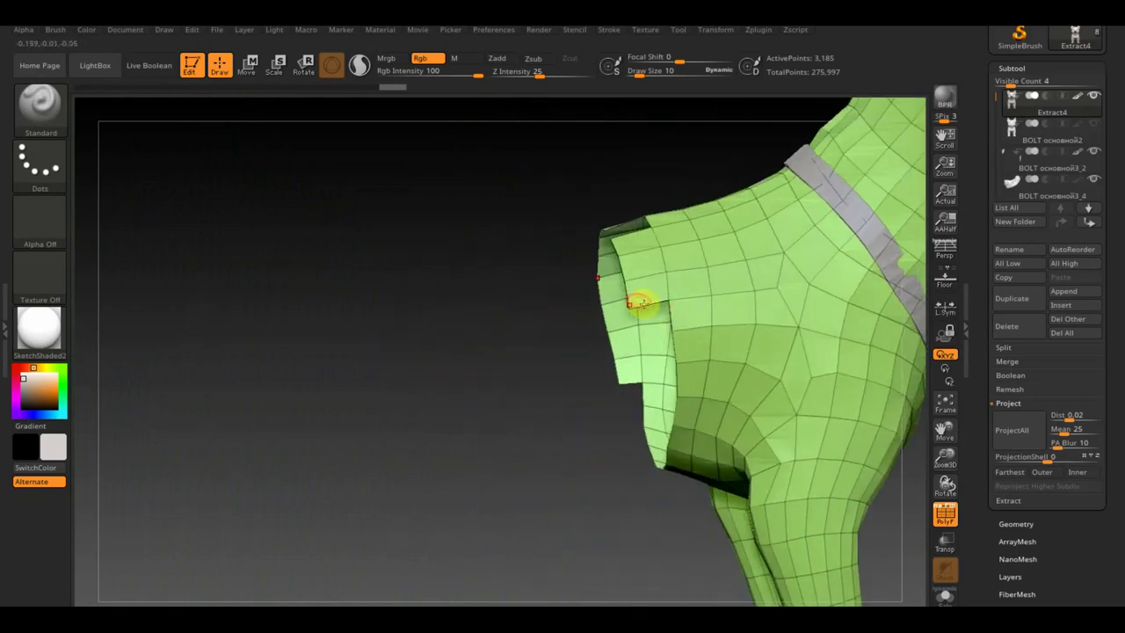
drag(648, 287, 611, 328)
drag(579, 377, 251, 418)
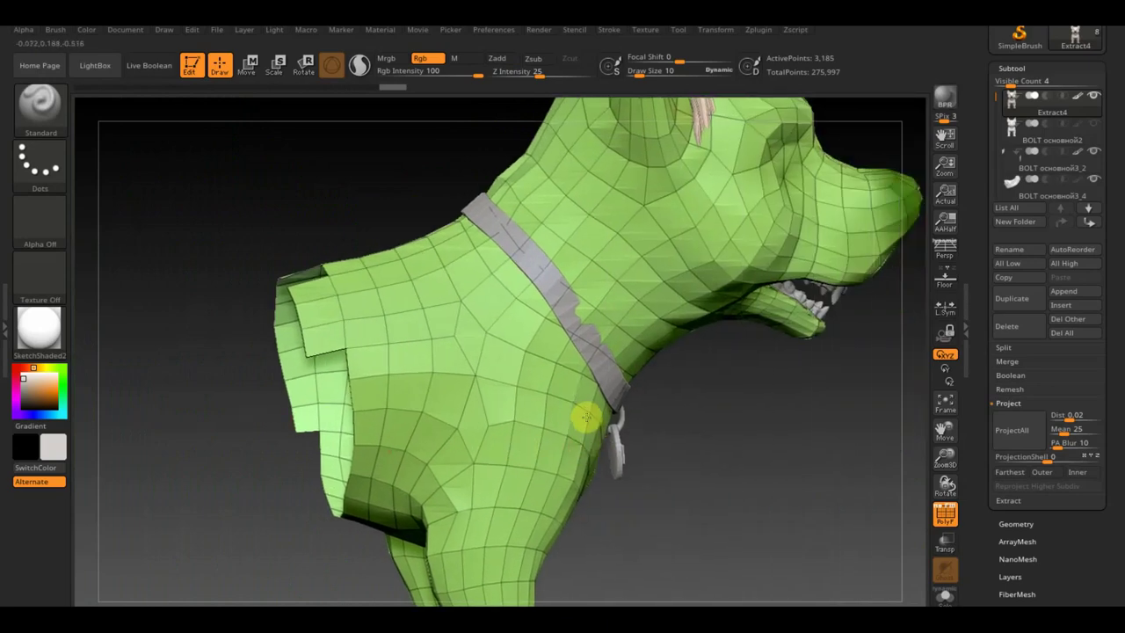
mouse_move(702, 449)
mouse_down()
mouse_move(678, 384)
mouse_move(759, 463)
mouse_move(753, 479)
mouse_move(736, 397)
mouse_move(744, 430)
mouse_move(663, 437)
mouse_move(805, 424)
mouse_move(794, 452)
mouse_move(748, 414)
mouse_move(694, 396)
mouse_move(714, 487)
mouse_move(710, 414)
mouse_up()
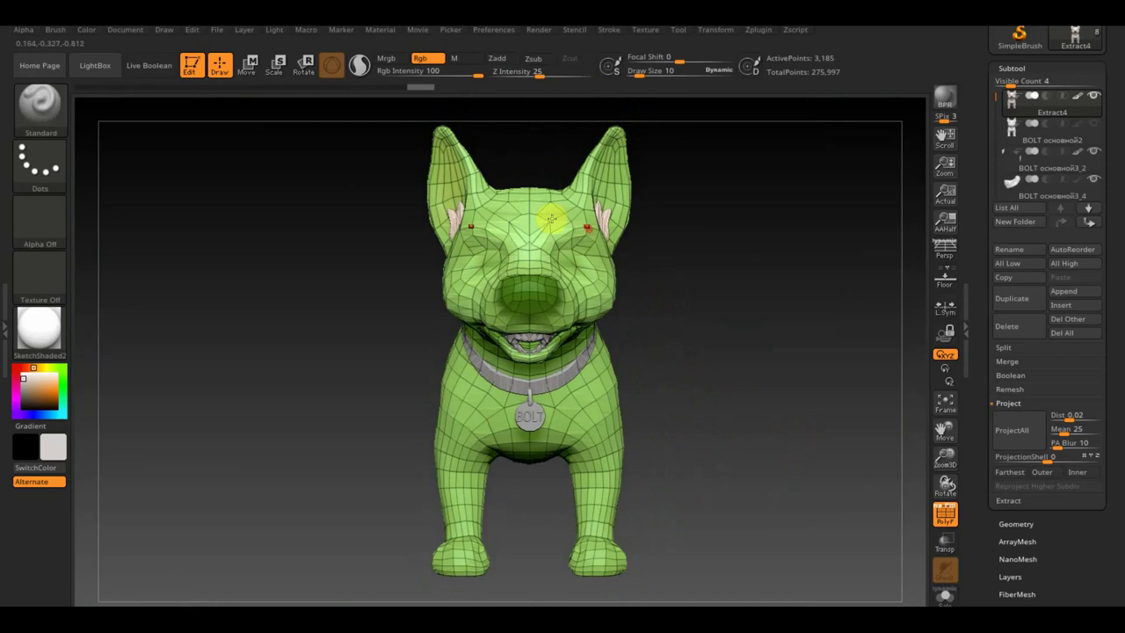
mouse_move(709, 264)
mouse_down()
mouse_move(665, 284)
mouse_move(691, 289)
mouse_move(714, 351)
mouse_up()
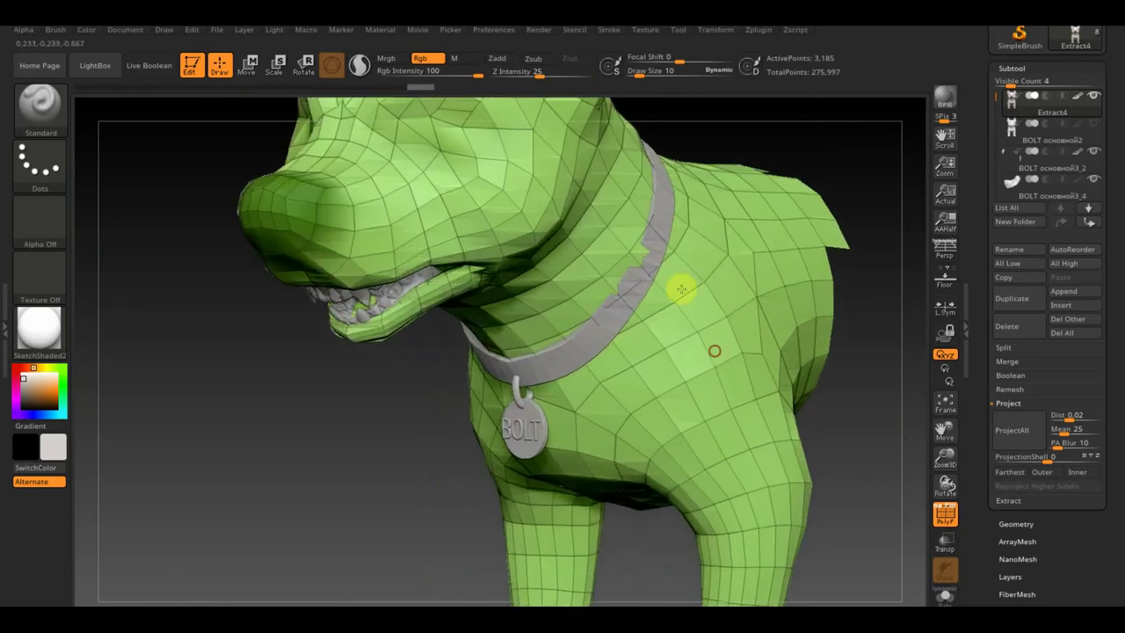
mouse_move(716, 150)
mouse_down()
mouse_move(734, 226)
mouse_move(747, 197)
mouse_move(454, 200)
mouse_up()
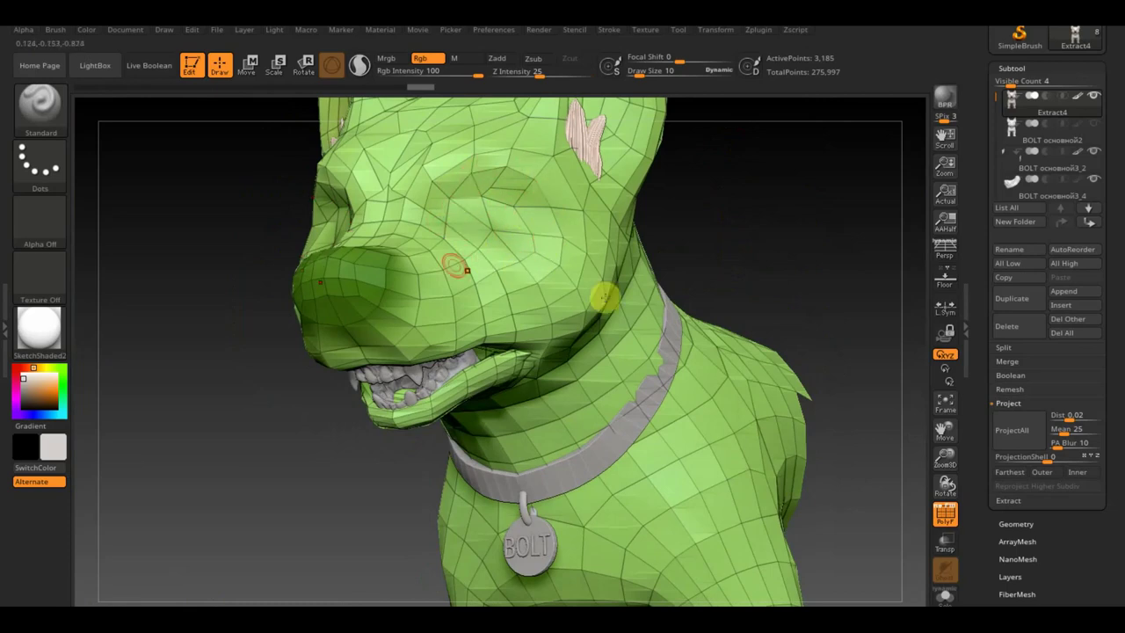
shift+drag(784, 221, 811, 223)
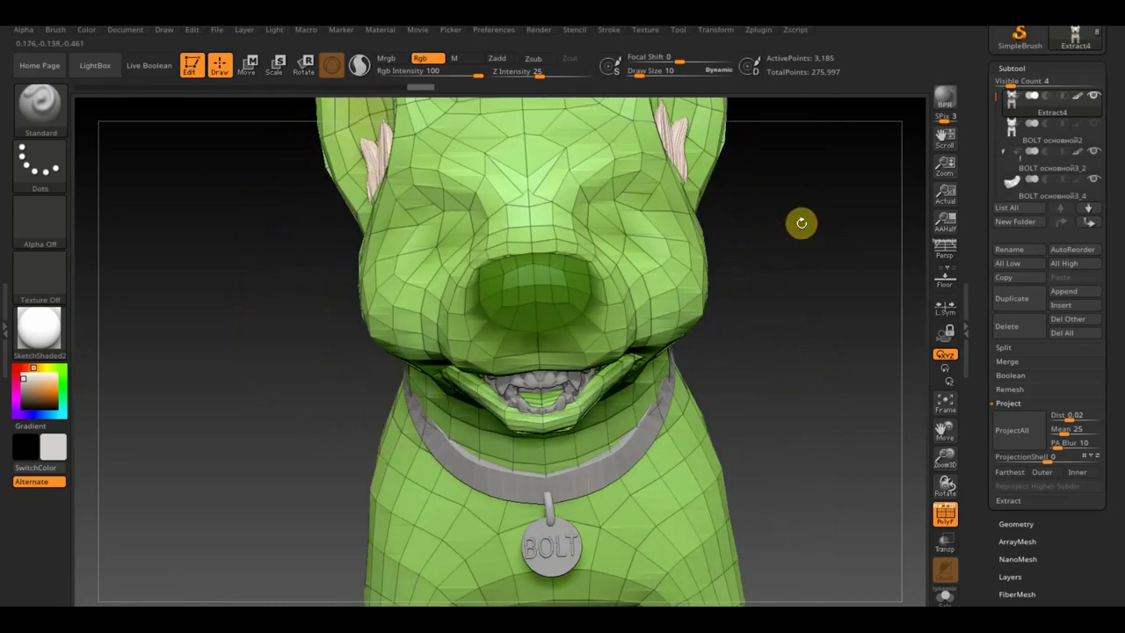
drag(808, 297, 851, 307)
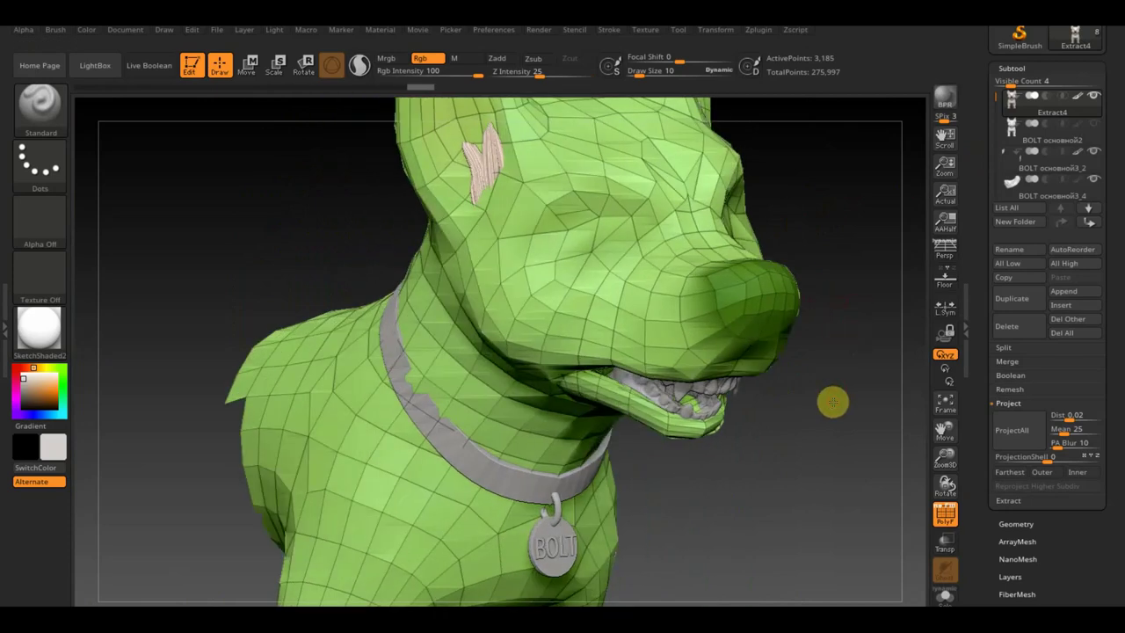